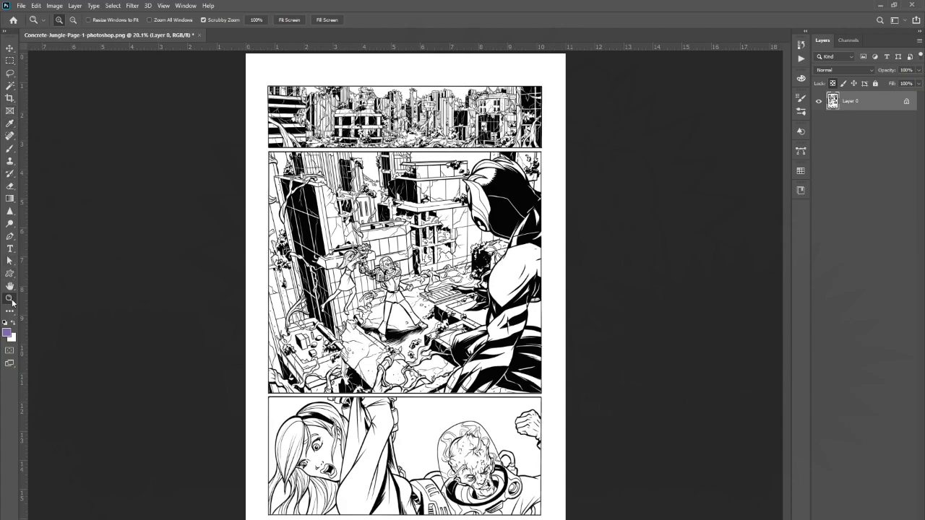
# Unlock the line art layer and create a new empty layer.
pyautogui.moveTo(472, 457); pyautogui.dragTo(462, 471)
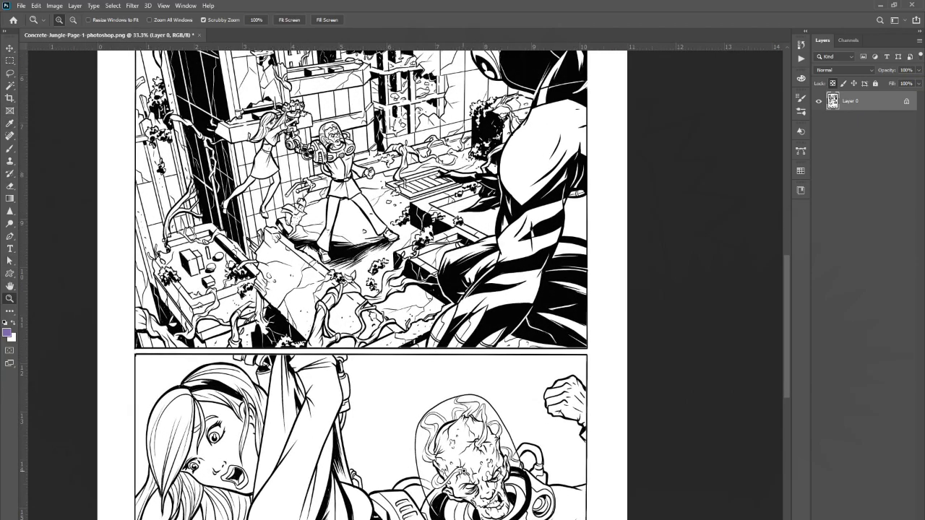
pyautogui.click(463, 471)
pyautogui.moveTo(786, 334); pyautogui.dragTo(788, 372)
pyautogui.moveTo(442, 519); pyautogui.dragTo(404, 519)
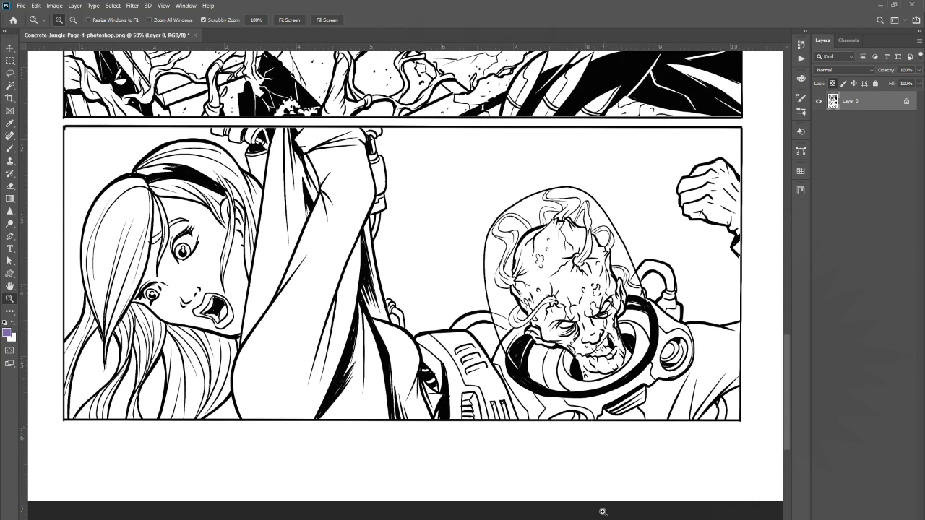
pyautogui.click(906, 105)
pyautogui.click(890, 519)
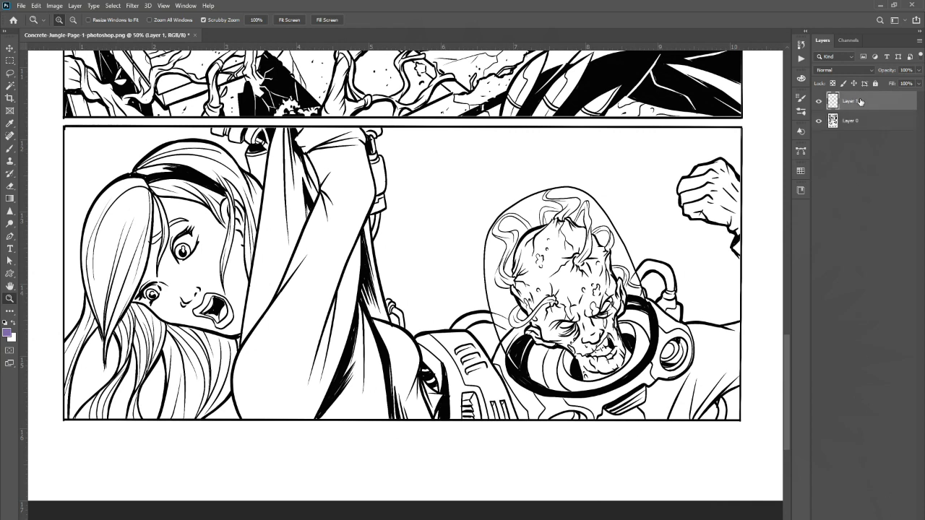
# Move the new layer below the line art and add another empty layer above it.
pyautogui.moveTo(860, 102); pyautogui.dragTo(858, 143)
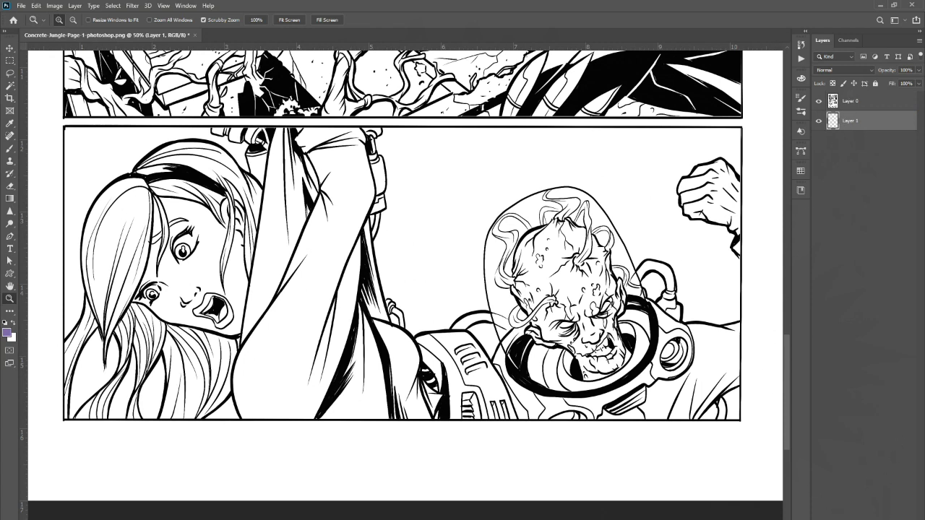
pyautogui.hotkey('ctrl', 'shift', 'alt', 'n')
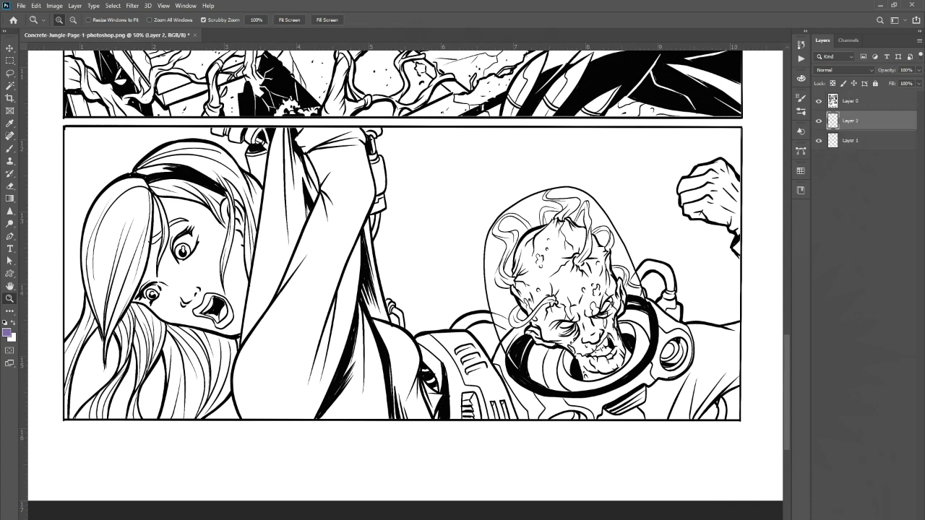
# Fill the bottom layer with the white background colour.
pyautogui.click(857, 141)
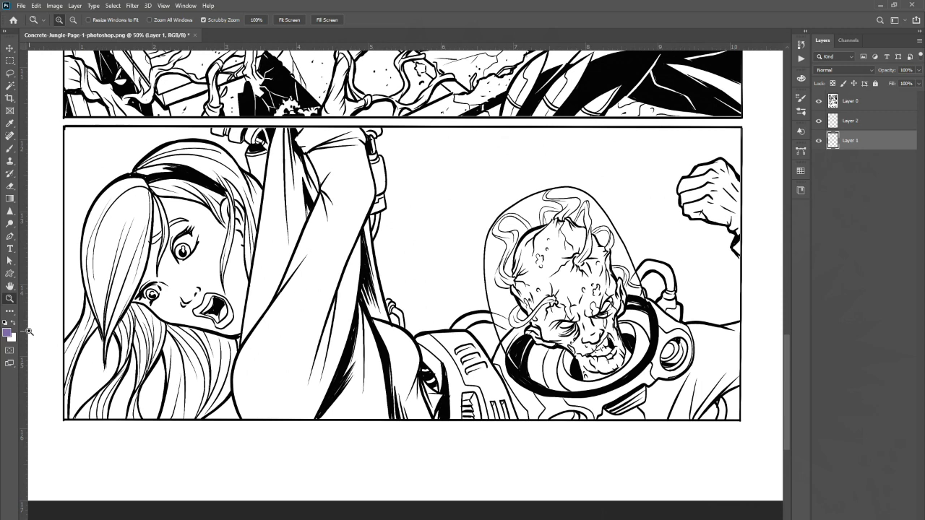
pyautogui.hotkey('ctrl', 'BackSpace')
# Hide the line art and paint test strokes in purple on the middle layer with an enlarged Brush.
pyautogui.click(819, 101)
pyautogui.click(851, 121)
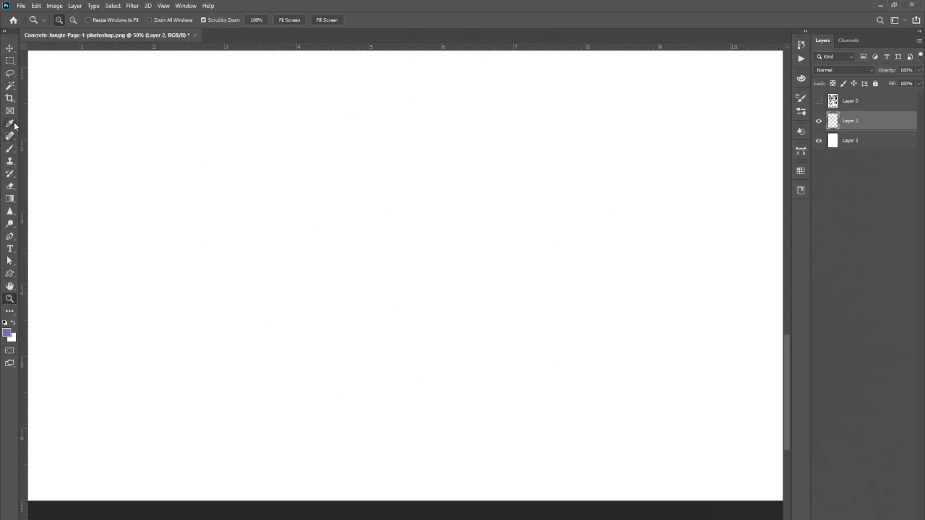
pyautogui.click(12, 149)
pyautogui.moveTo(360, 298)
pyautogui.mouseDown()
pyautogui.moveTo(452, 173)
pyautogui.moveTo(387, 289)
pyautogui.moveTo(433, 238)
pyautogui.mouseUp()
pyautogui.press(']')
pyautogui.press(']')
pyautogui.press(']')
pyautogui.press(']')
pyautogui.press(']')
pyautogui.press(']')
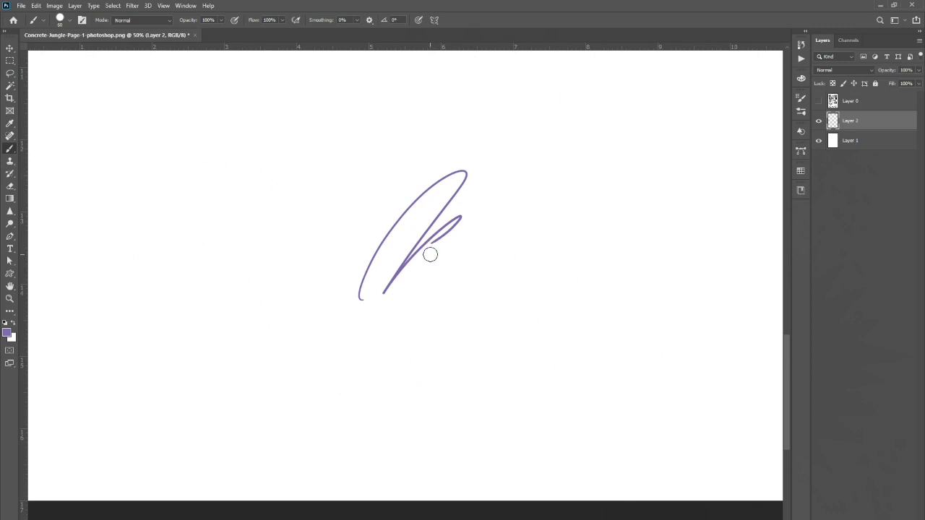
pyautogui.press(']')
pyautogui.press(']')
pyautogui.press(']')
pyautogui.click(420, 277)
pyautogui.moveTo(458, 227)
pyautogui.mouseDown()
pyautogui.moveTo(433, 265)
pyautogui.moveTo(498, 230)
pyautogui.moveTo(410, 252)
pyautogui.moveTo(499, 214)
pyautogui.mouseUp()
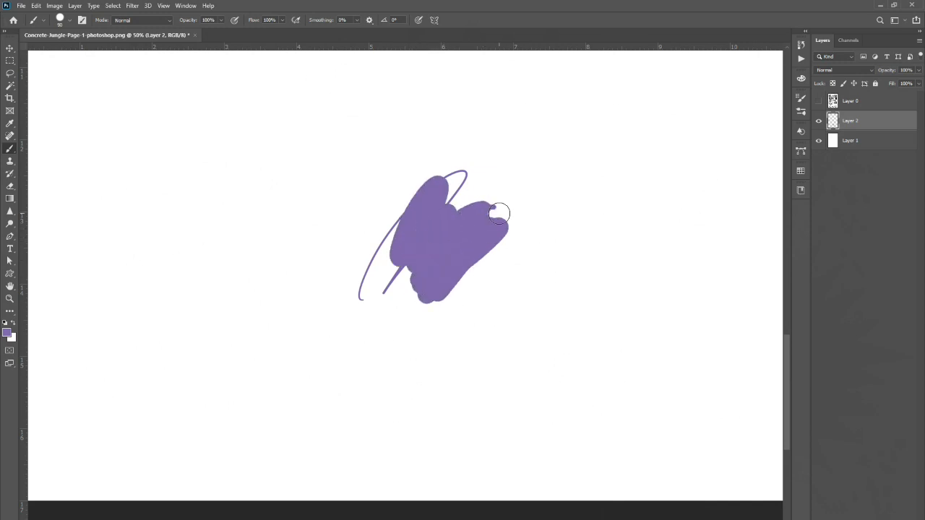
# Show the line art layer again, select it, and set its blend mode to Multiply.
pyautogui.click(819, 101)
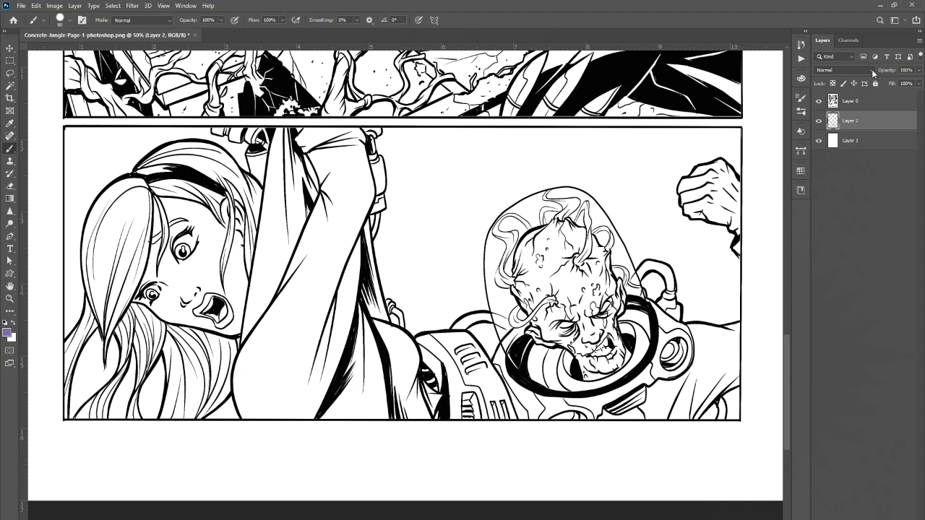
pyautogui.hotkey('alt', ']')
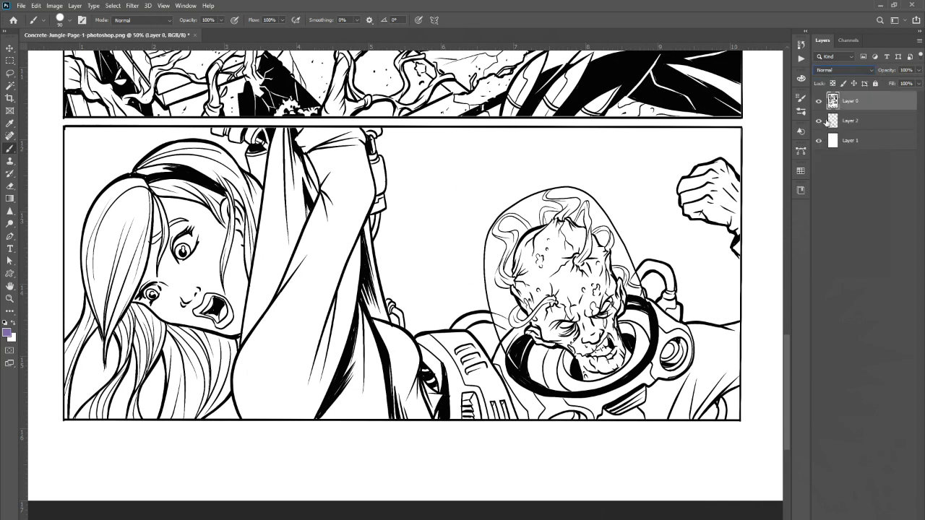
pyautogui.click(875, 71)
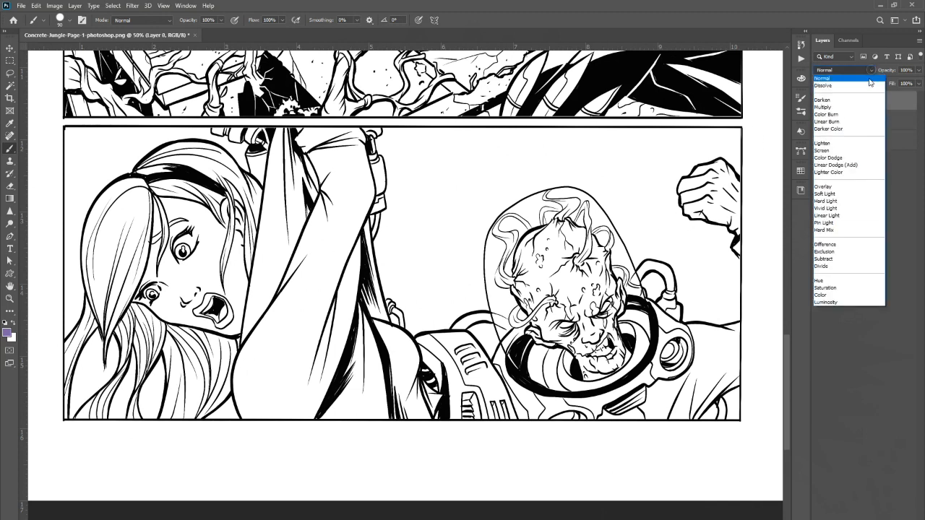
pyautogui.click(844, 108)
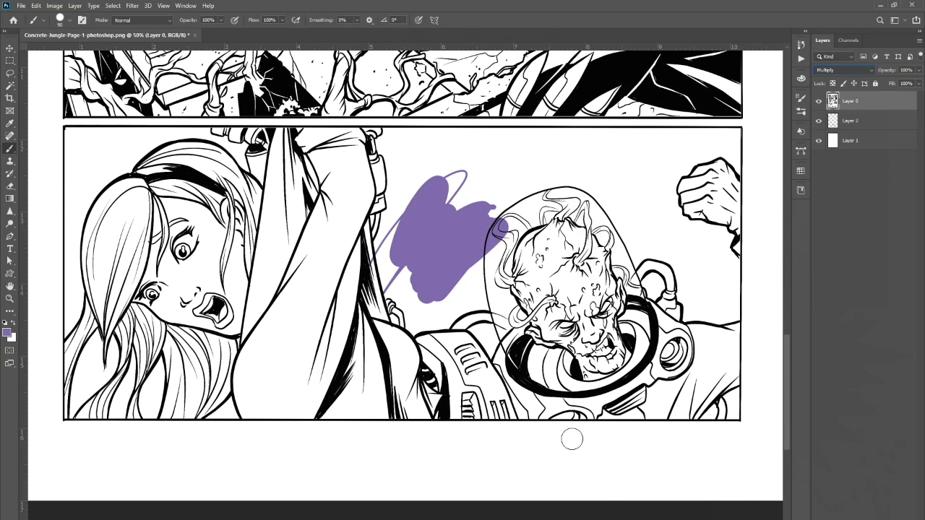
# Set the line art layer's blend mode back to Normal.
pyautogui.click(873, 72)
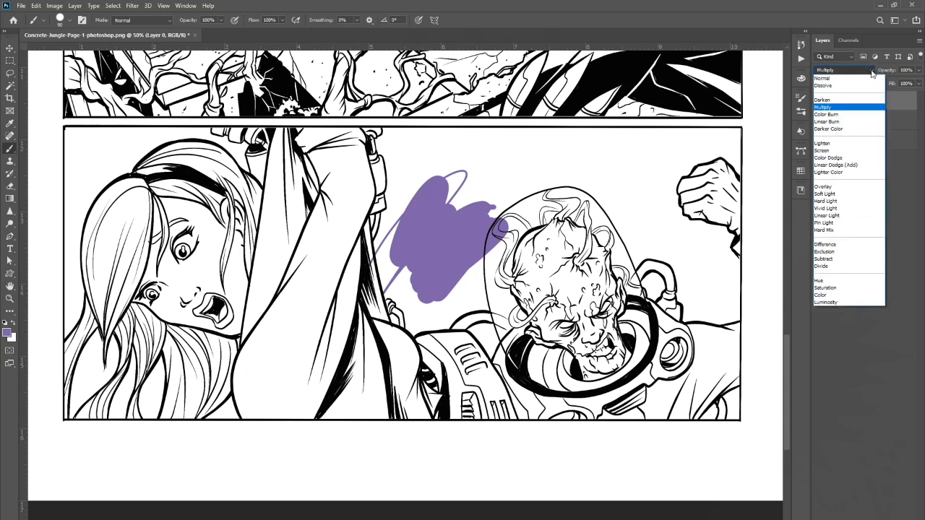
pyautogui.click(853, 79)
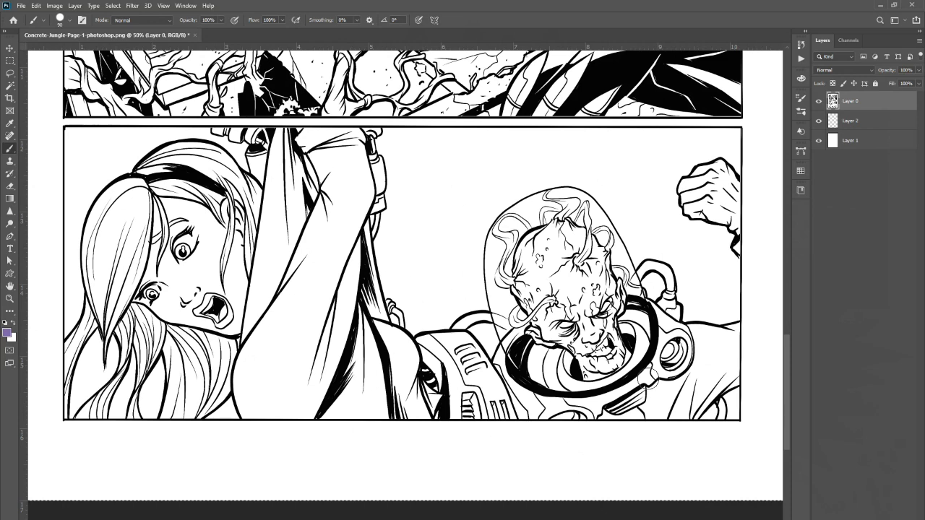
# Select the white areas of the line art with the Magic Wand and Select Similar, then deselect.
pyautogui.click(12, 74)
pyautogui.click(10, 86)
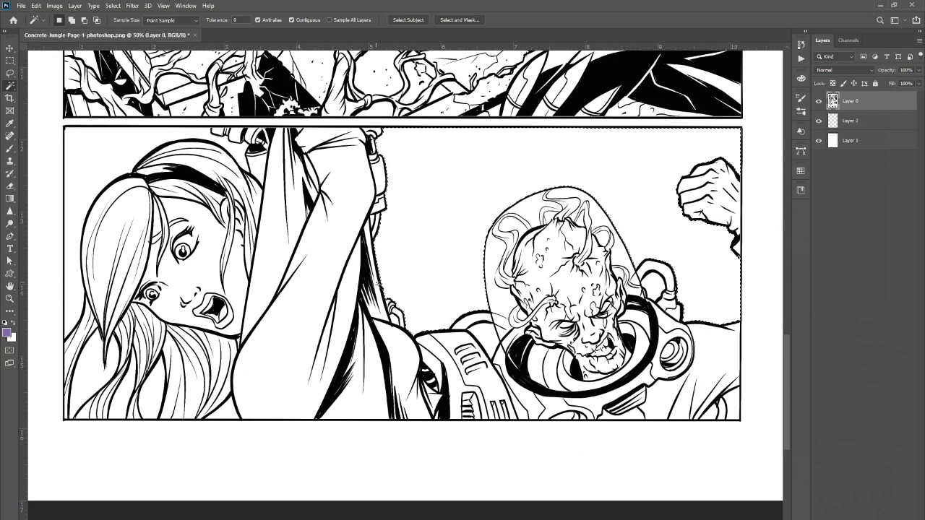
pyautogui.click(114, 6)
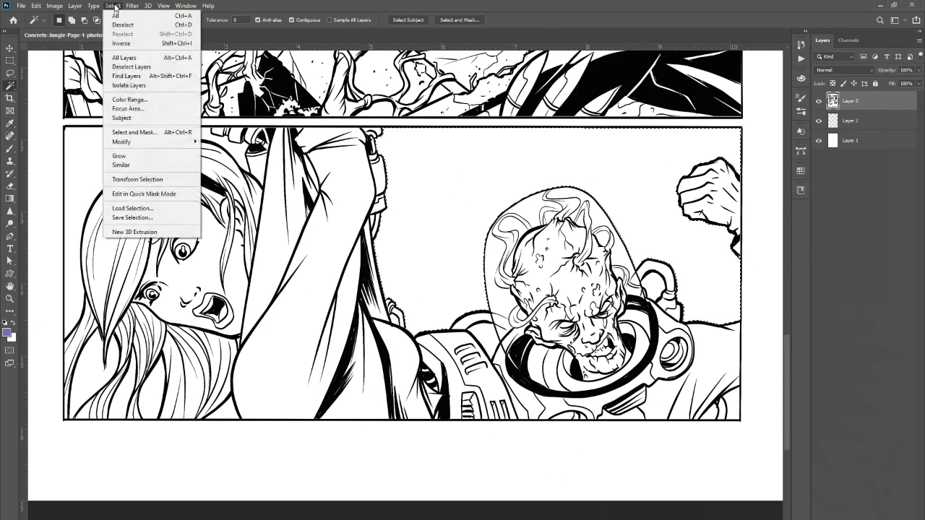
pyautogui.click(134, 168)
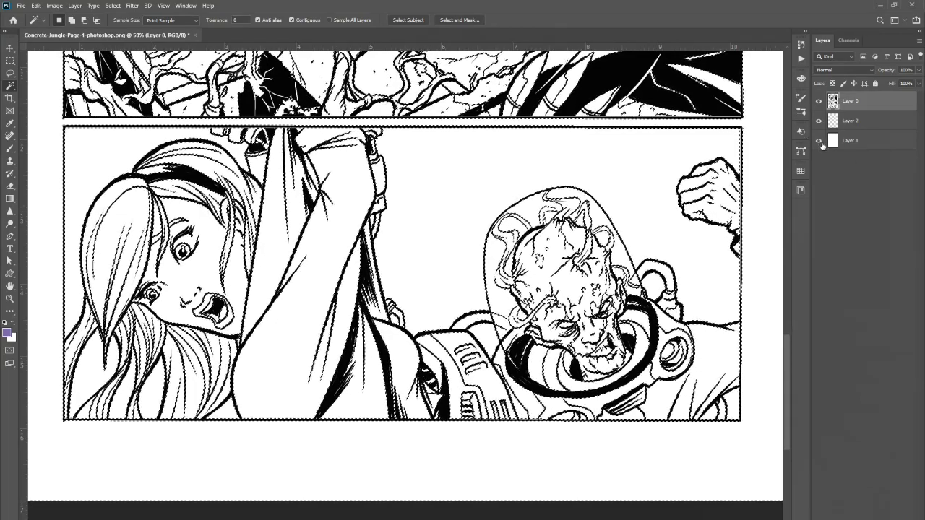
pyautogui.click(112, 5)
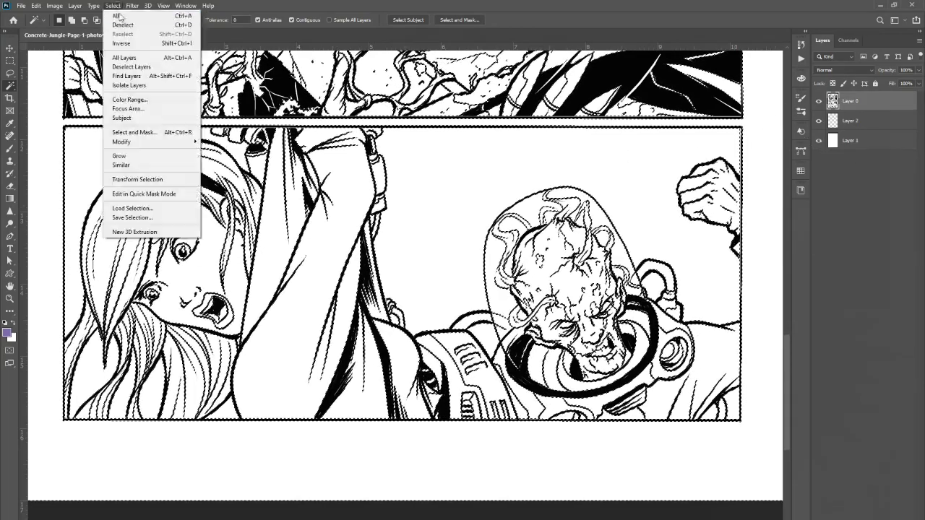
pyautogui.click(123, 25)
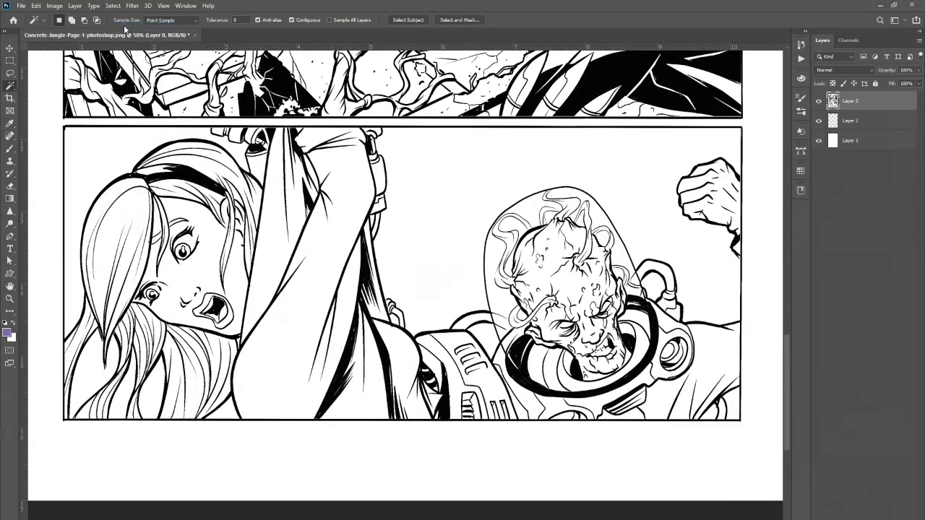
# Hide and show the white bottom layer again, then select the middle layer.
pyautogui.click(820, 141)
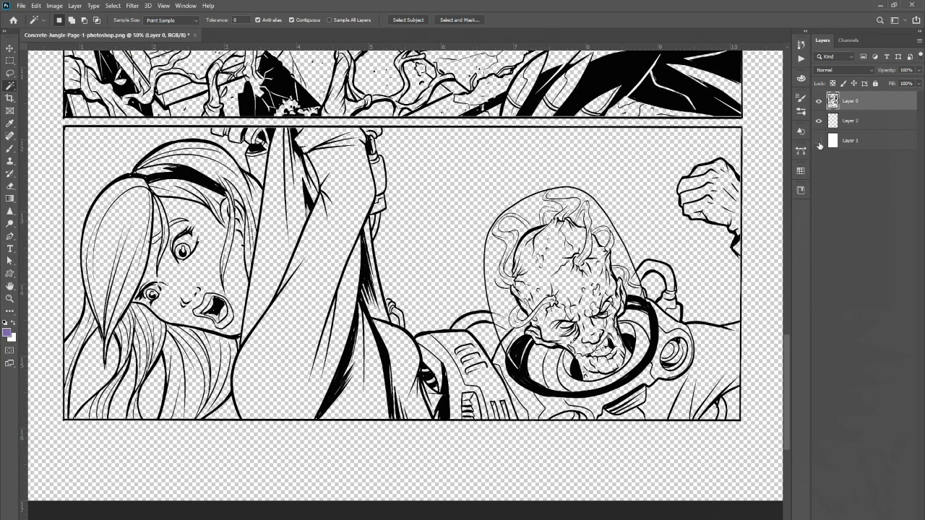
pyautogui.click(820, 142)
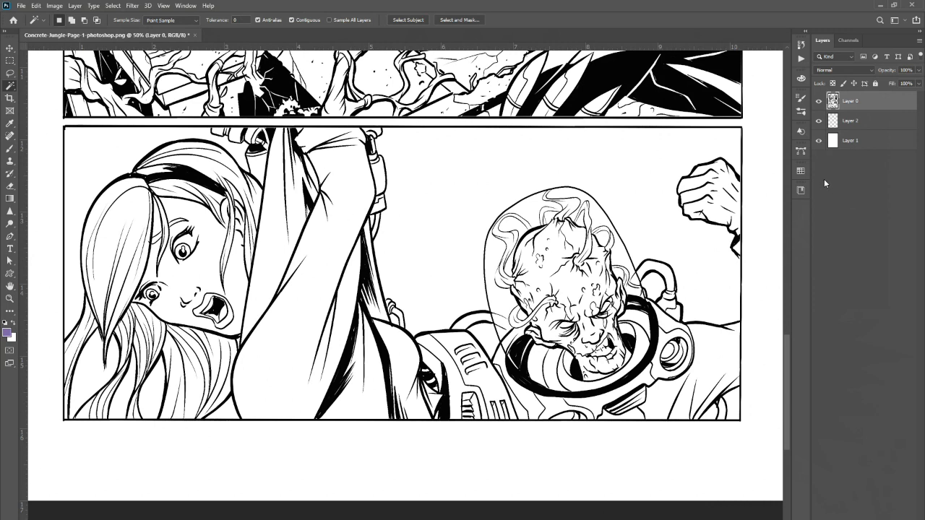
pyautogui.click(856, 121)
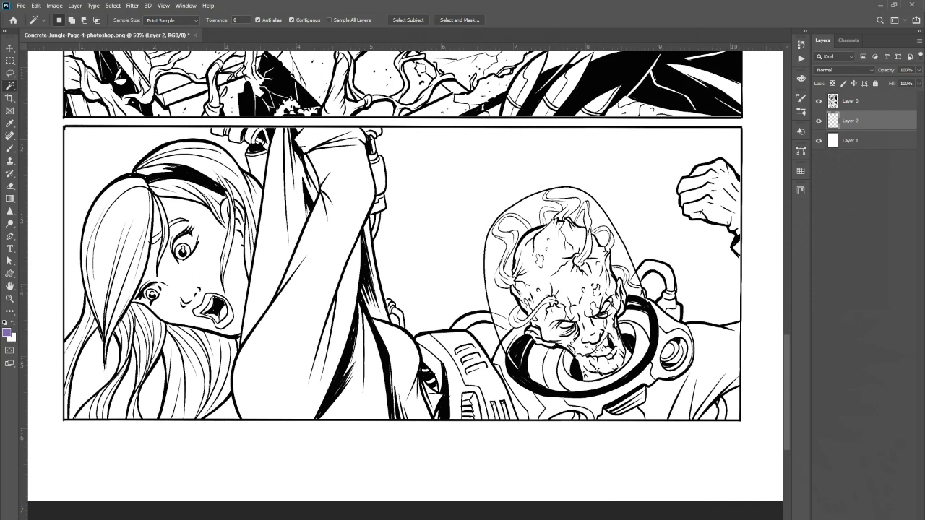
# Draw a rectangular marquee around the lower panel, then deselect it.
pyautogui.click(12, 62)
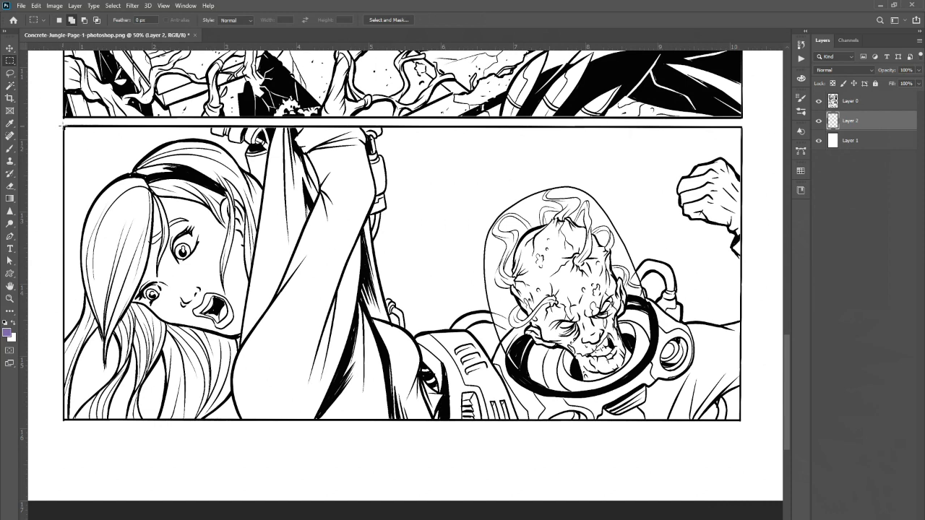
pyautogui.moveTo(66, 129); pyautogui.dragTo(741, 420)
pyautogui.click(113, 6)
pyautogui.click(121, 26)
# Select the lower panel's border with the Polygonal Lasso tool.
pyautogui.click(11, 73)
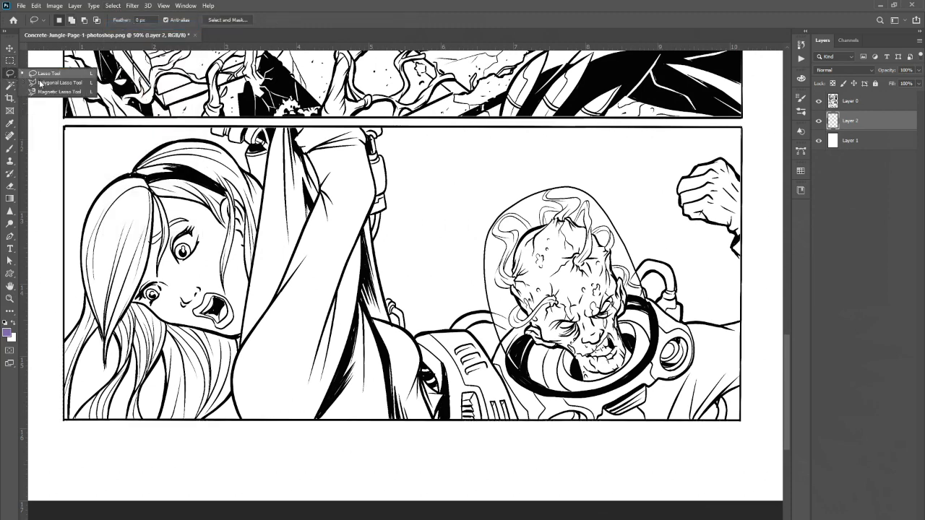
pyautogui.click(51, 82)
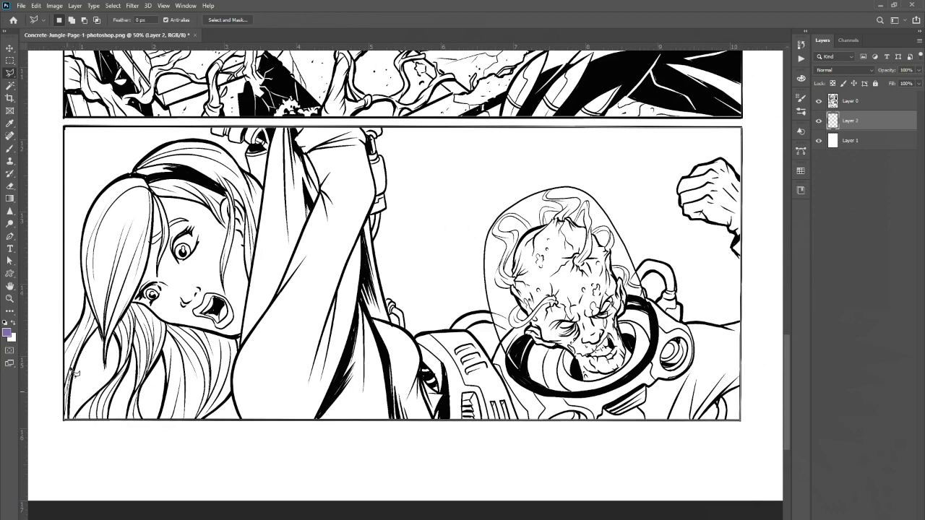
pyautogui.click(68, 131)
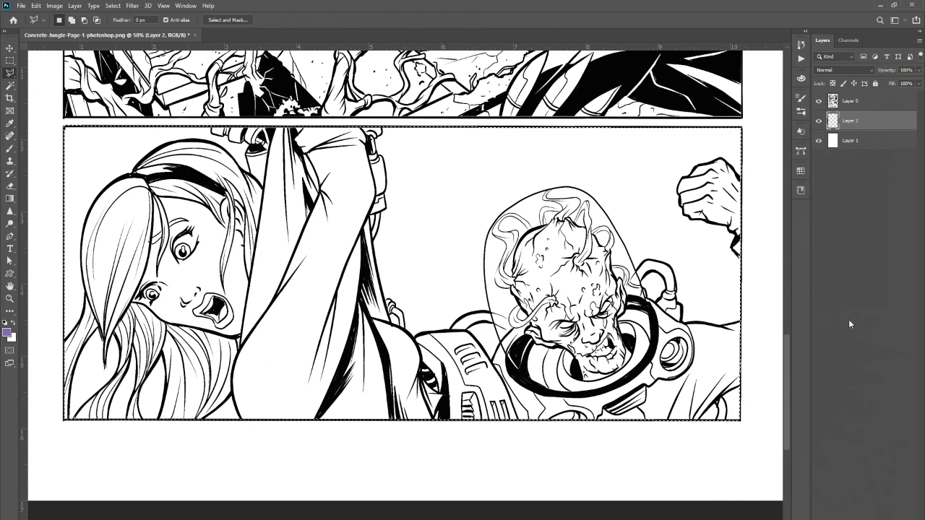
# Pick a light green swatch, fill the panel selection with it, and deselect.
pyautogui.click(802, 174)
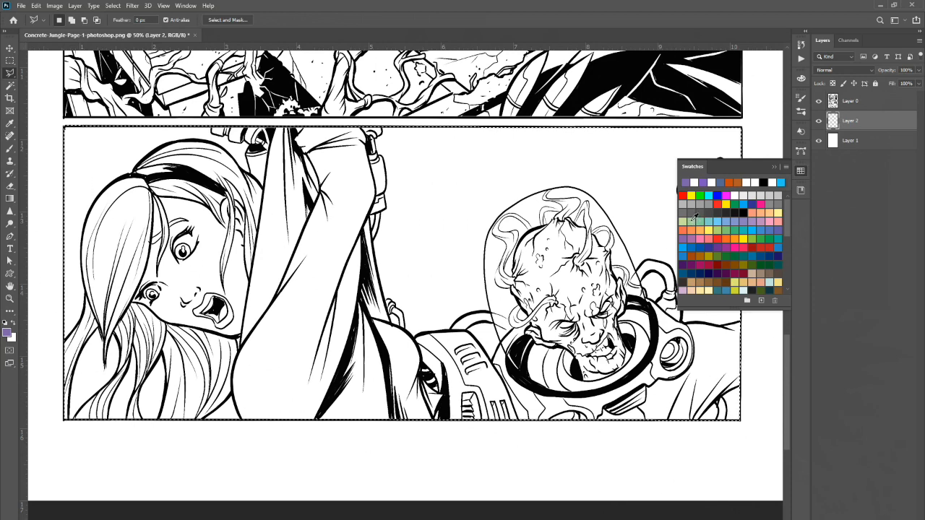
pyautogui.click(703, 222)
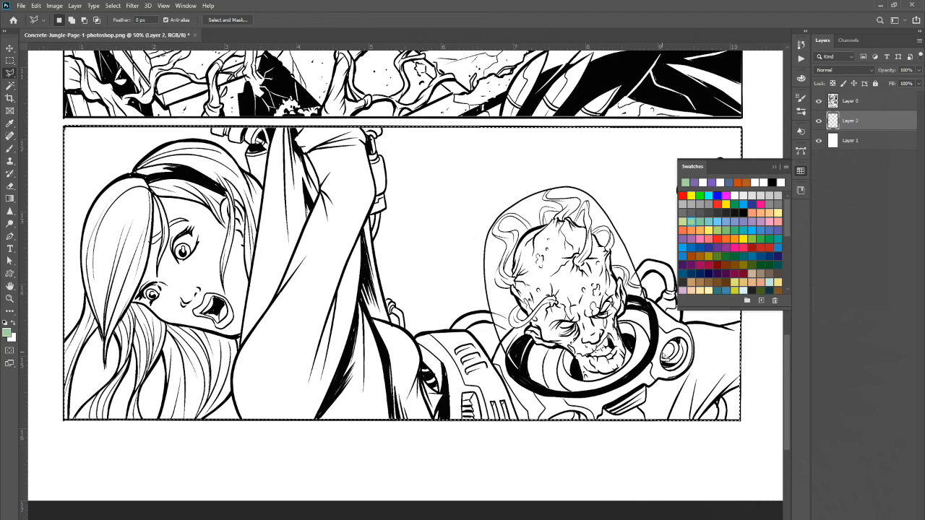
pyautogui.hotkey('alt', 'BackSpace')
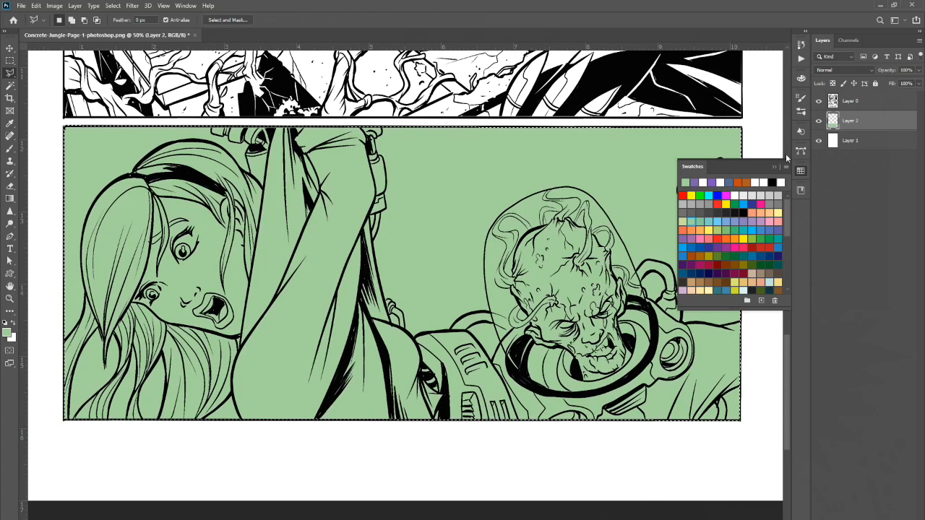
pyautogui.hotkey('ctrl', 'd')
pyautogui.click(776, 169)
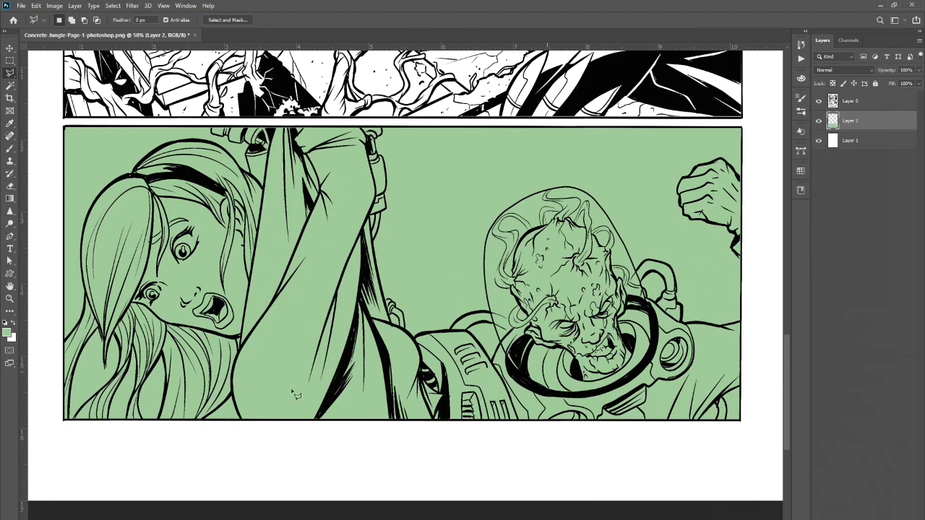
# Switch to the Lasso tool and trace around the fist at the panel's right edge.
pyautogui.rightClick(10, 74)
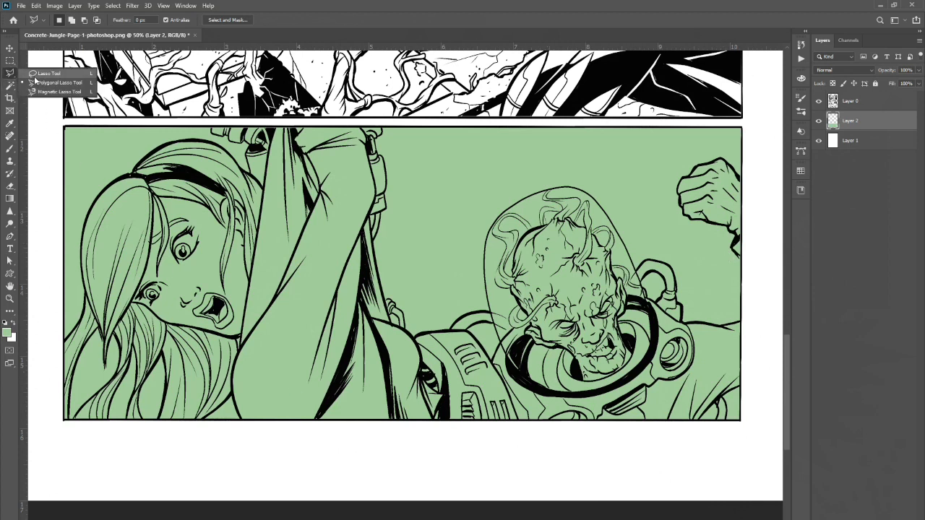
pyautogui.click(48, 74)
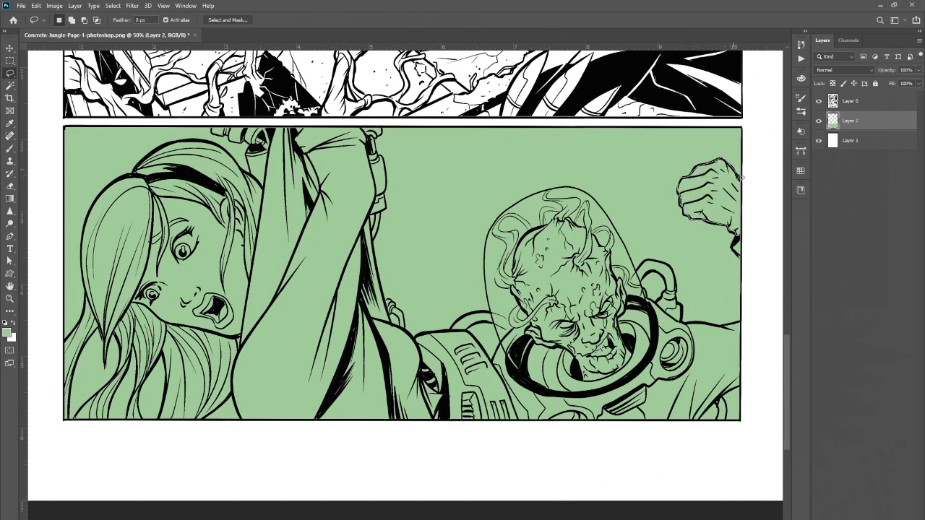
pyautogui.moveTo(747, 196); pyautogui.dragTo(743, 244)
# Choose an olive swatch as the foreground colour.
pyautogui.click(802, 173)
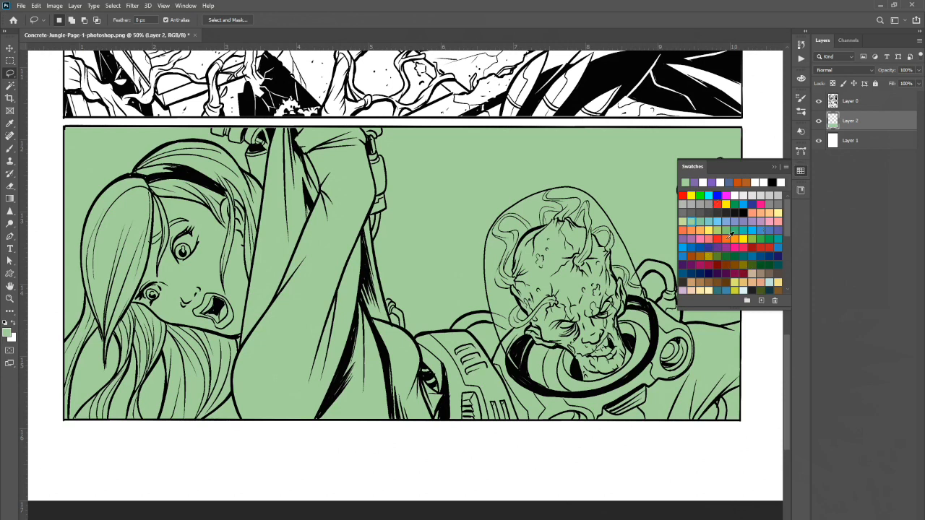
pyautogui.click(712, 252)
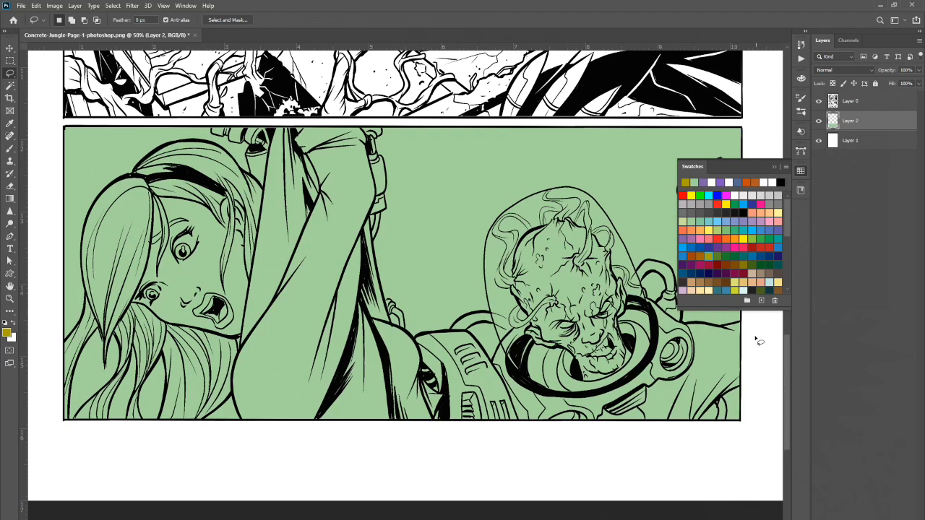
# Fill the fist selection with the olive foreground colour and deselect it.
pyautogui.scroll(5, 743, 405)
pyautogui.hotkey('alt', 'BackSpace')
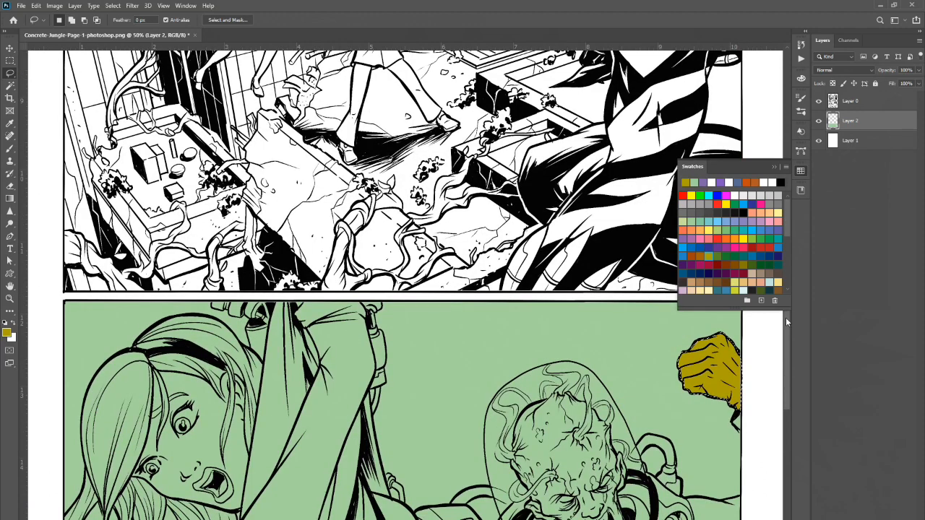
pyautogui.click(774, 168)
pyautogui.moveTo(786, 298); pyautogui.dragTo(783, 341)
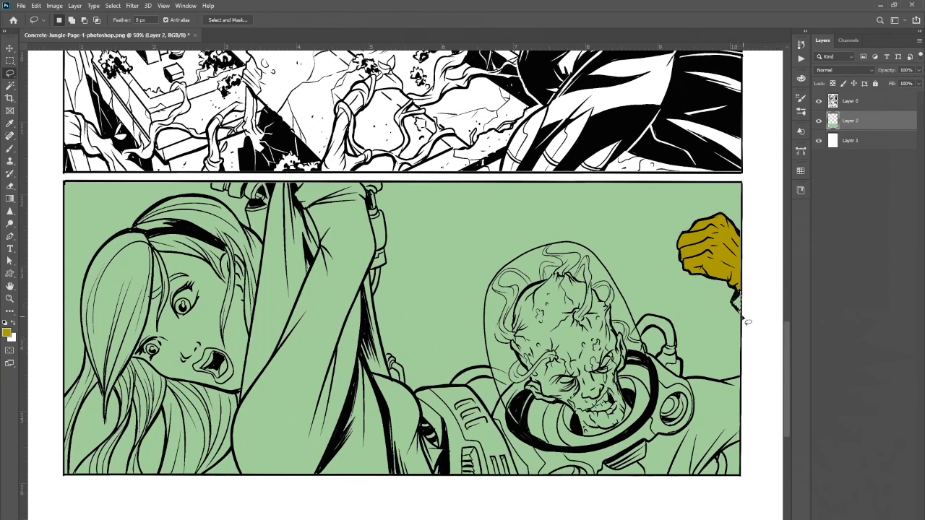
pyautogui.moveTo(737, 308)
pyautogui.mouseDown()
pyautogui.moveTo(740, 291)
pyautogui.moveTo(740, 312)
pyautogui.mouseUp()
# Choose a light grey swatch as the foreground colour.
pyautogui.click(801, 170)
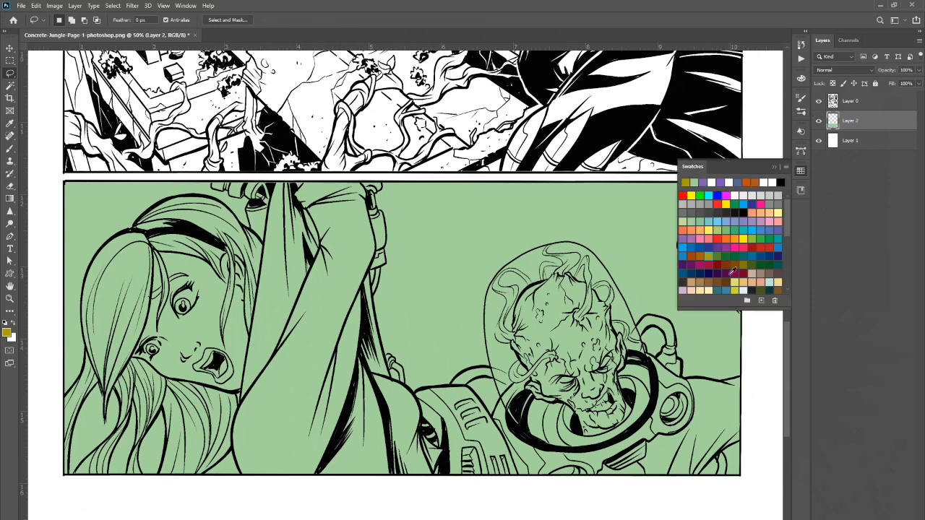
pyautogui.click(771, 193)
pyautogui.scroll(5, 787, 138)
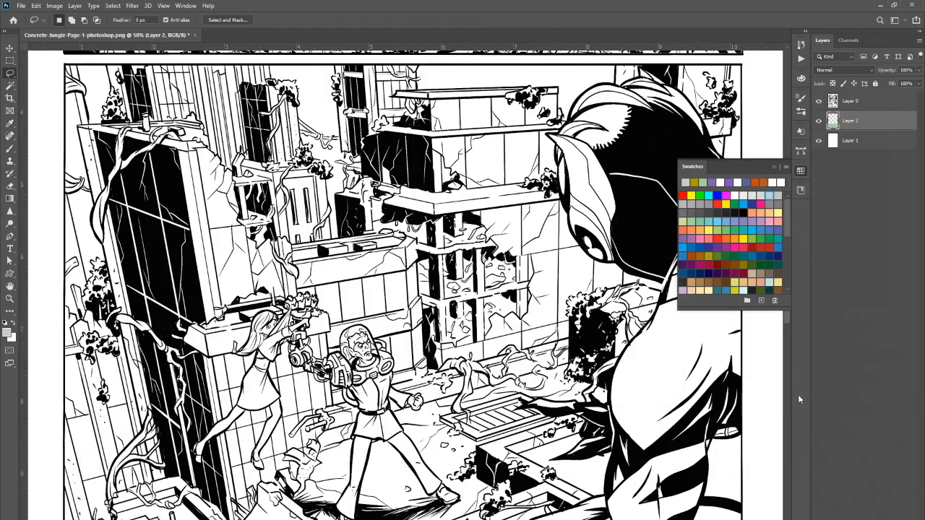
pyautogui.moveTo(785, 318); pyautogui.dragTo(779, 399)
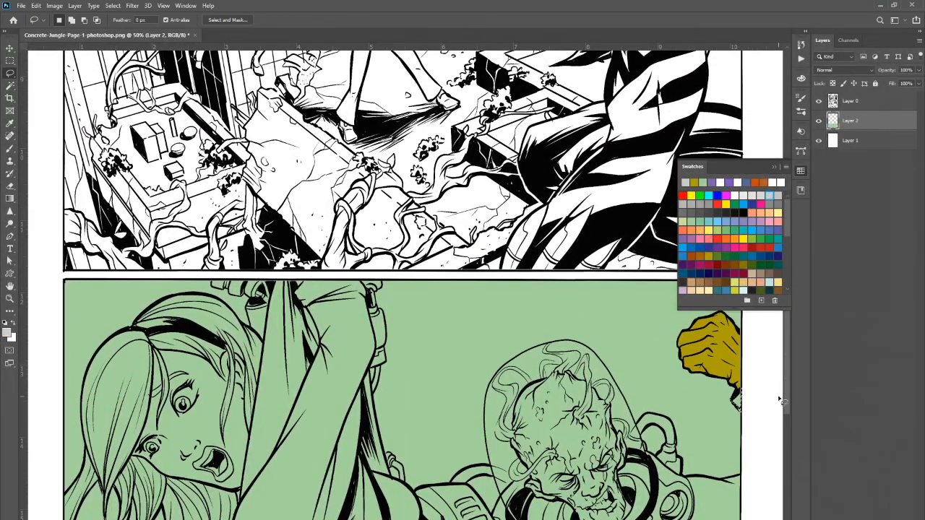
pyautogui.click(774, 166)
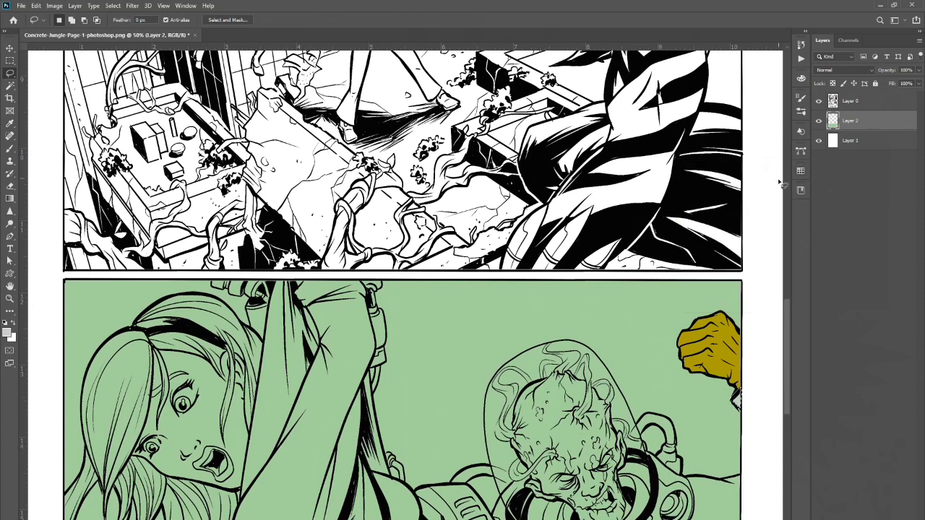
pyautogui.moveTo(785, 313); pyautogui.dragTo(786, 357)
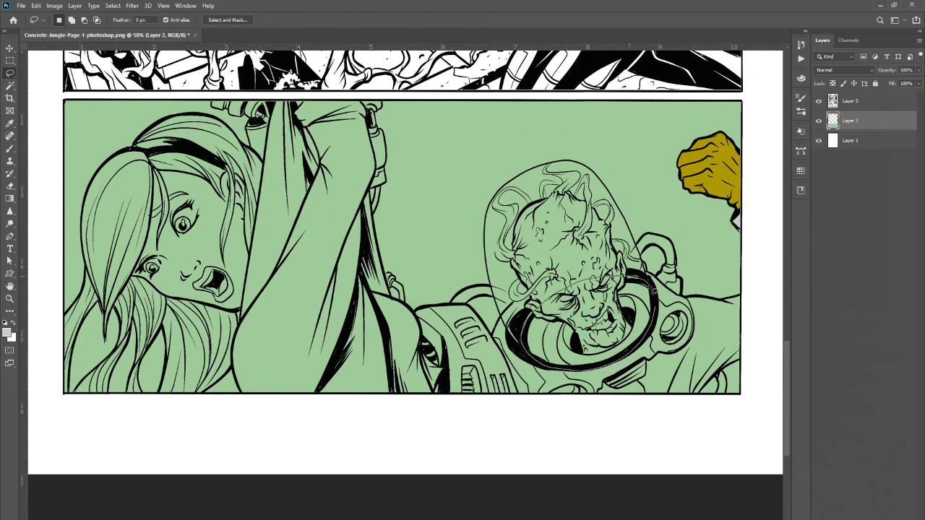
# Pick a blue swatch and fill the selected face area inside the alien's helmet with it.
pyautogui.click(801, 170)
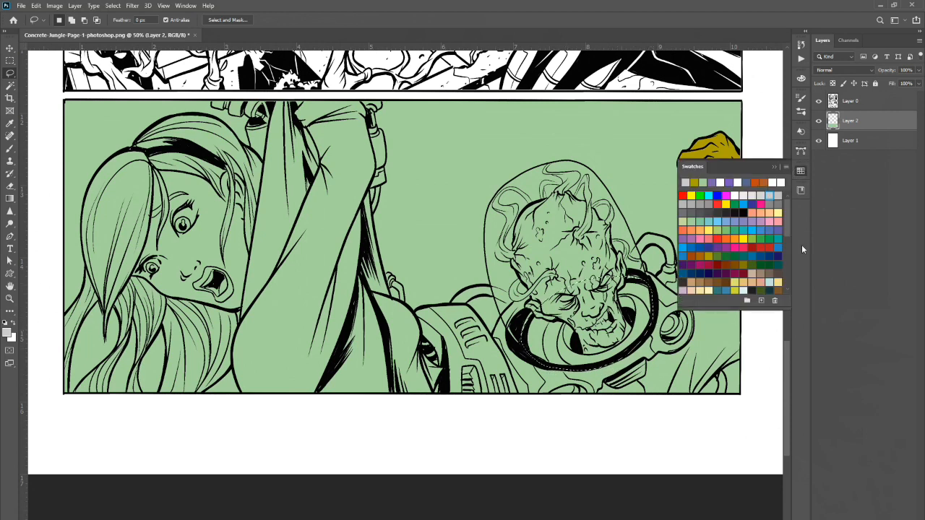
pyautogui.click(729, 220)
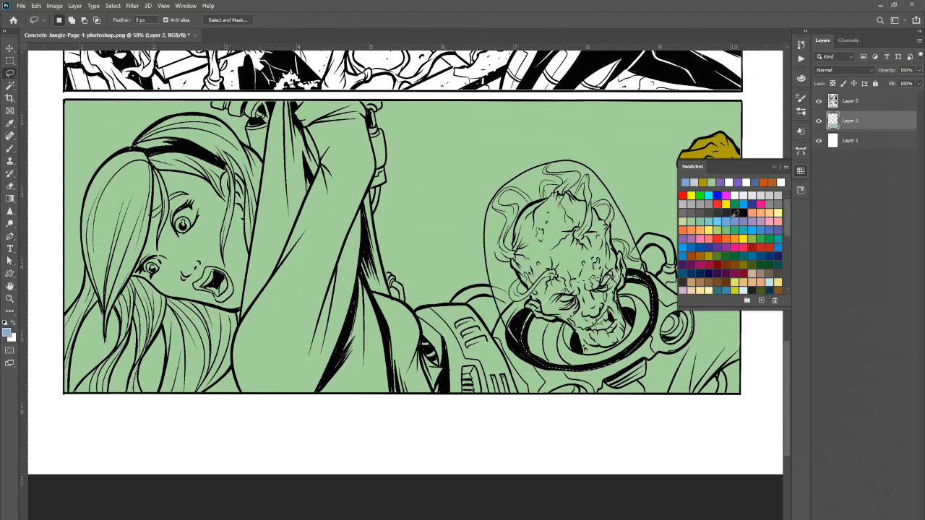
pyautogui.click(777, 167)
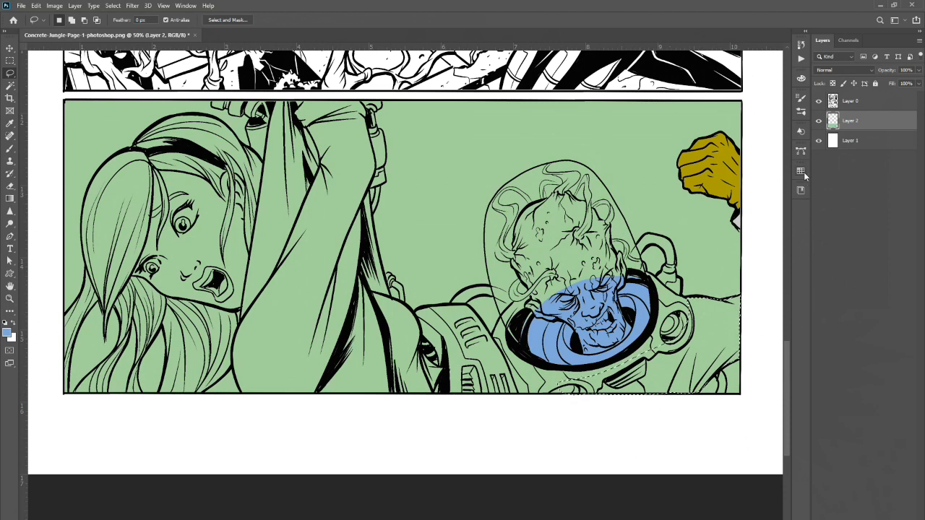
# Sample a grey with the Eyedropper and fill the spacesuit selection with it.
pyautogui.click(11, 122)
pyautogui.click(737, 220)
pyautogui.hotkey('alt', 'BackSpace')
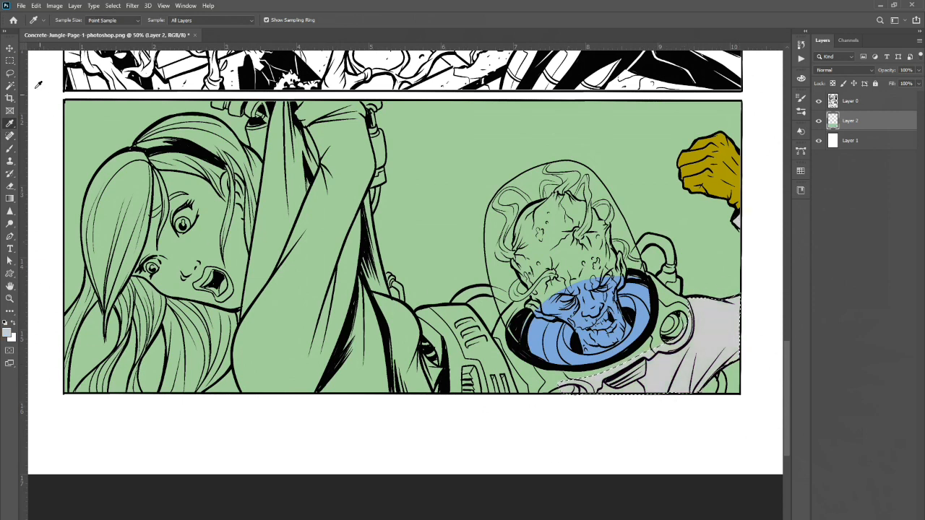
# Switch to the Lasso tool and set the foreground colour to #c0bfbf in the Color Picker.
pyautogui.click(10, 73)
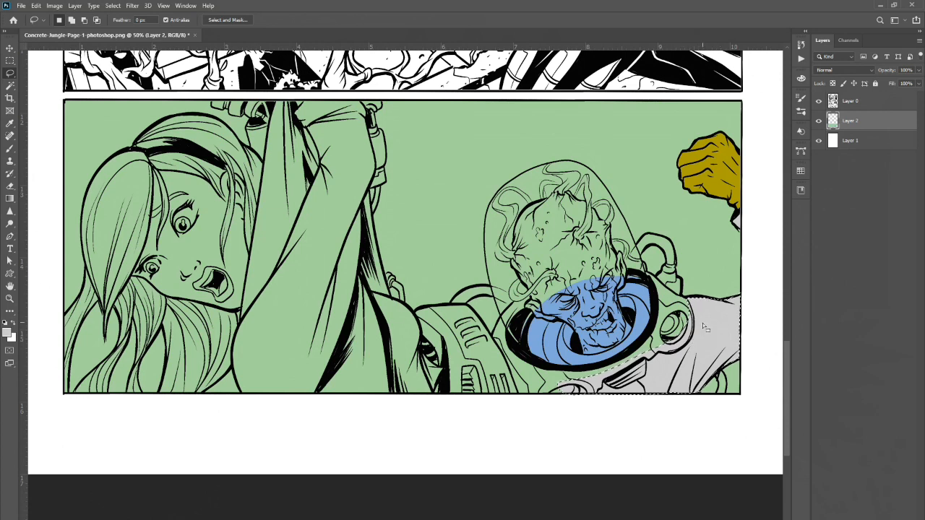
pyautogui.click(7, 333)
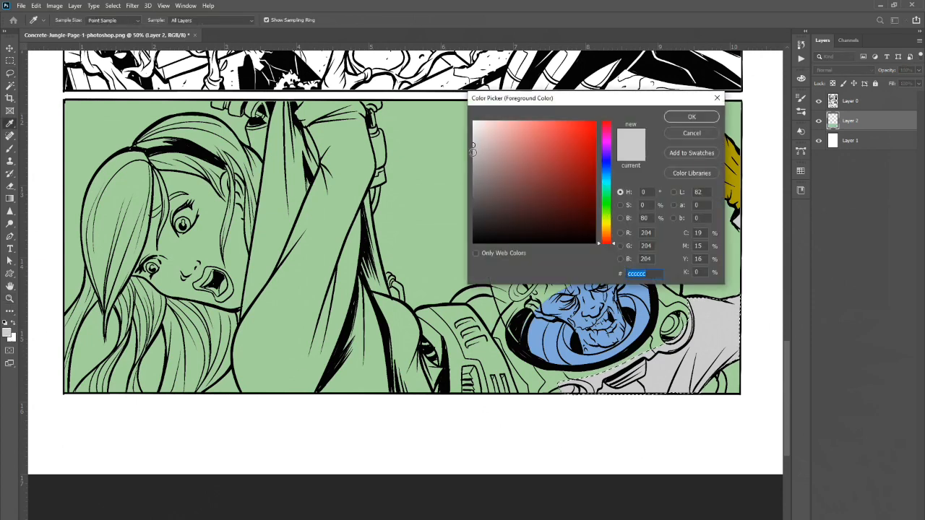
pyautogui.click(473, 150)
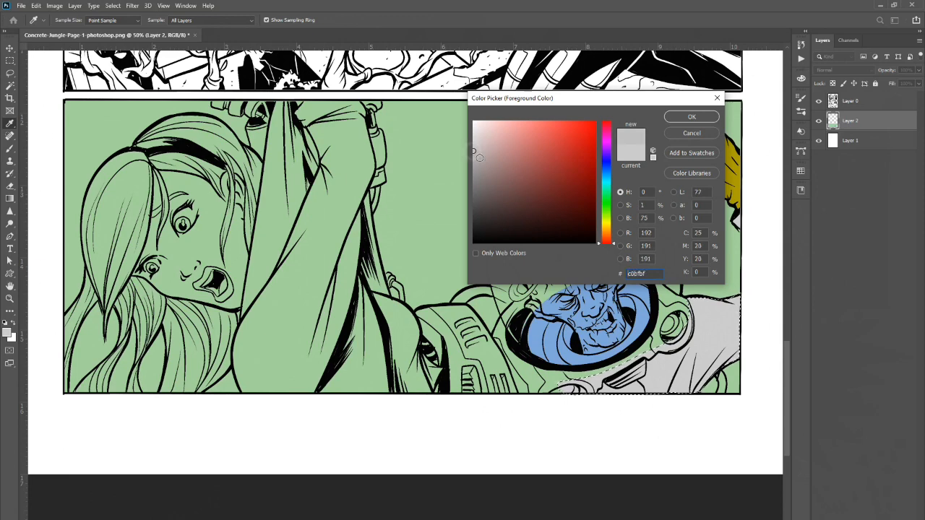
pyautogui.click(692, 117)
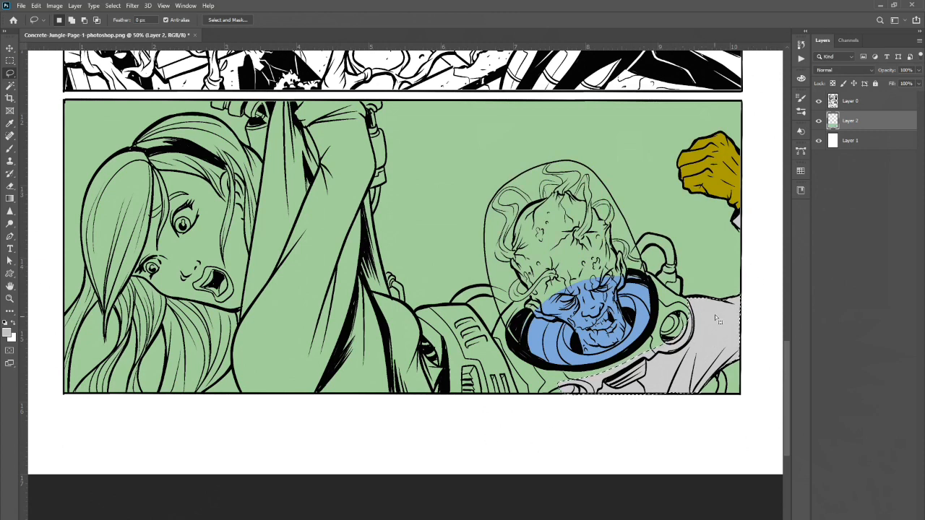
# Set the Magic Wand tolerance to 0 and deselect the spacesuit selection.
pyautogui.rightClick(693, 302)
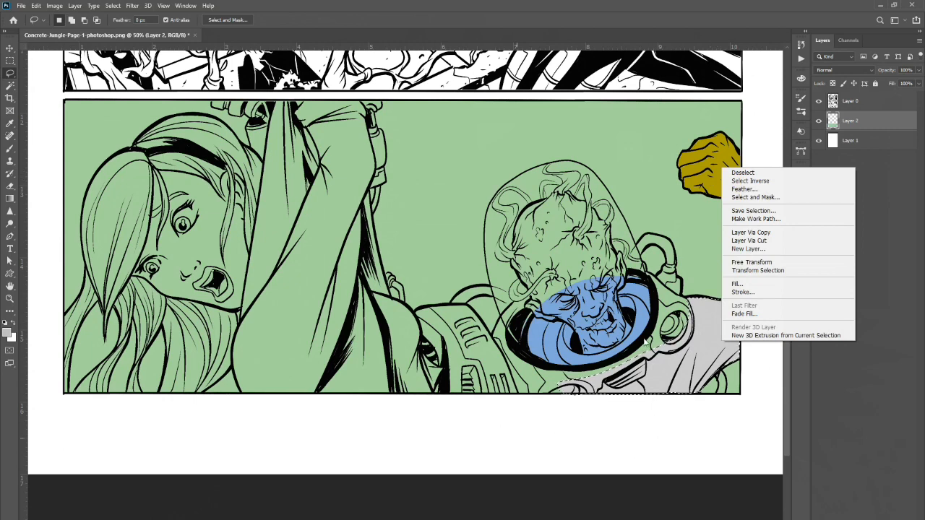
pyautogui.click(557, 473)
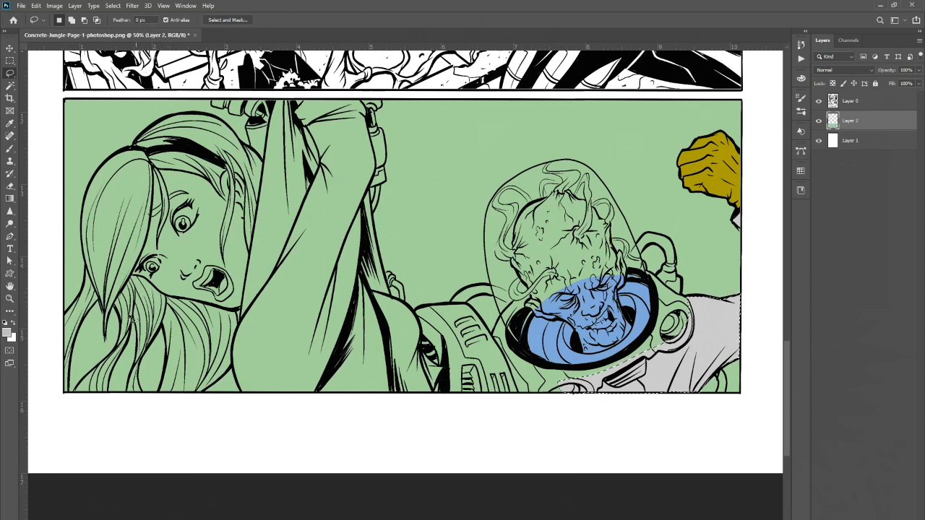
pyautogui.click(11, 86)
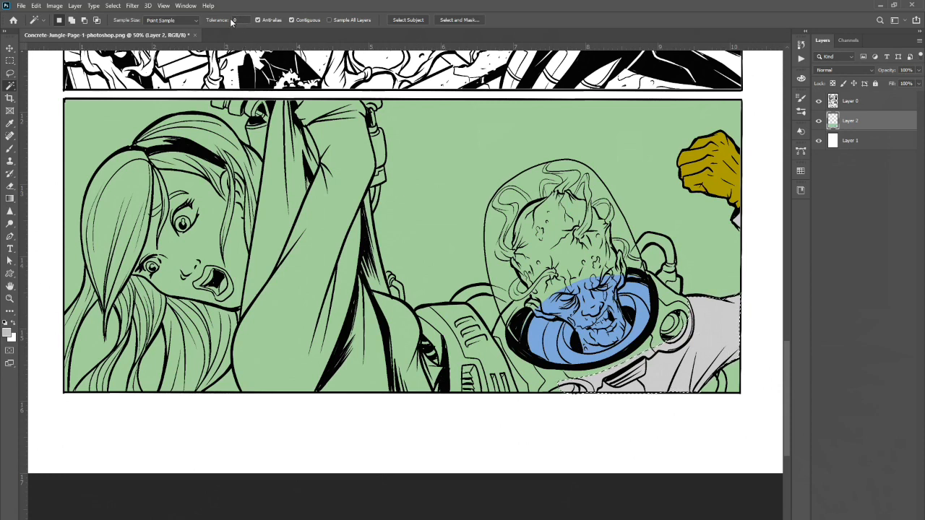
pyautogui.write('0')
pyautogui.click(10, 73)
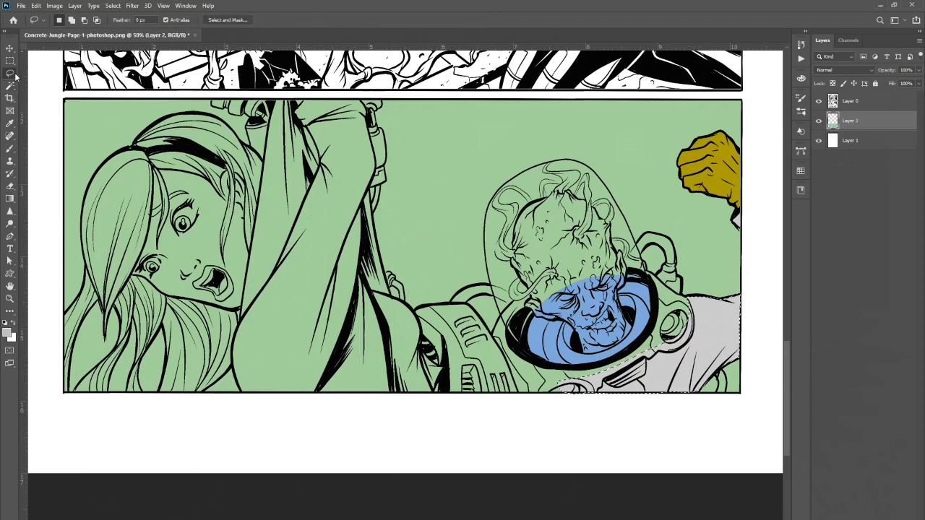
pyautogui.hotkey('ctrl', 'd')
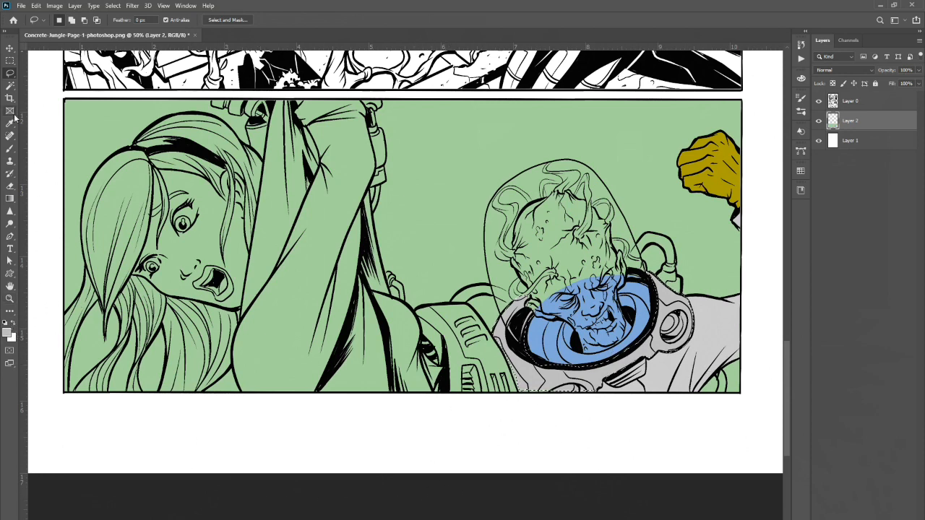
# Reselect the previous spacesuit selection.
pyautogui.click(14, 87)
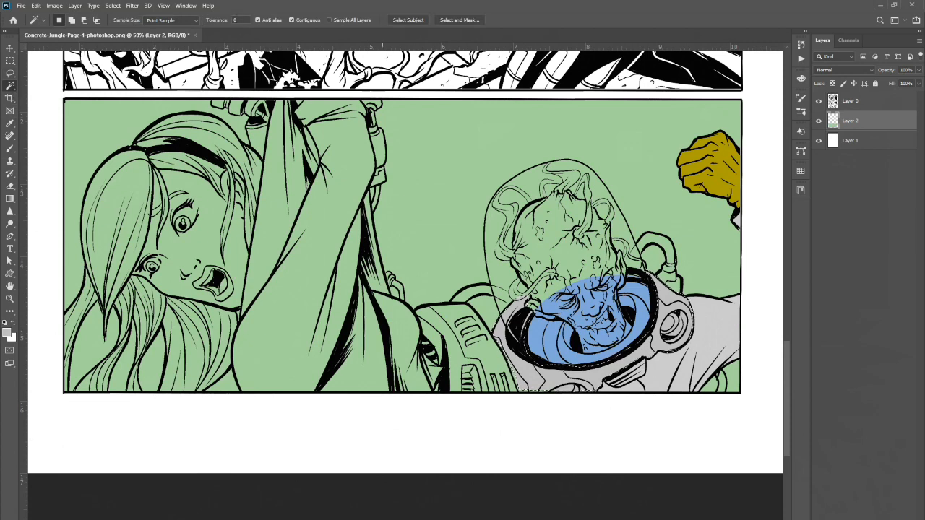
pyautogui.click(120, 9)
pyautogui.click(124, 23)
pyautogui.click(112, 5)
pyautogui.click(123, 31)
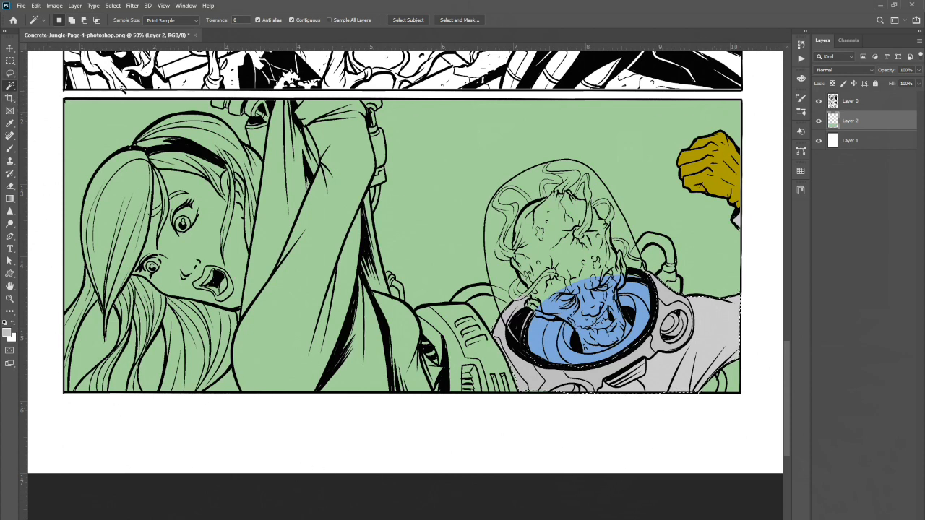
# Return to the Lasso tool and remove the spacesuit selection.
pyautogui.click(10, 74)
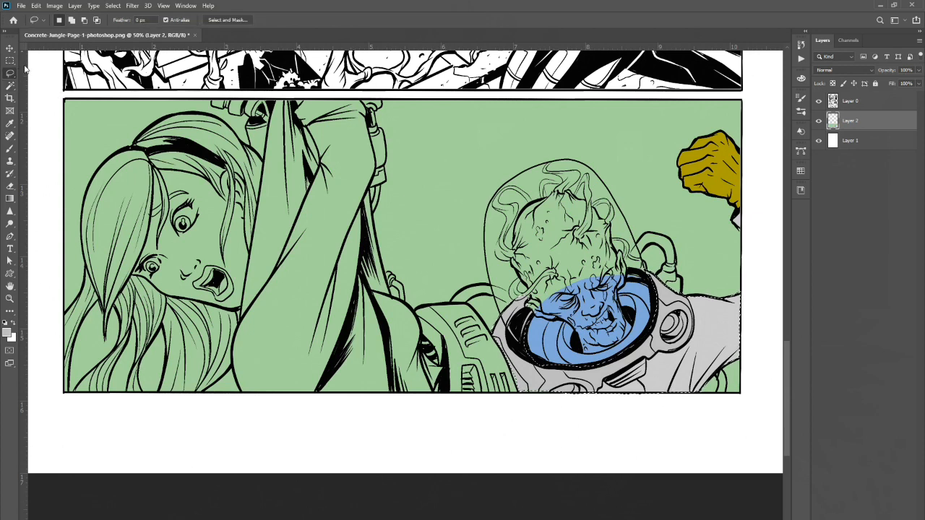
pyautogui.click(12, 74)
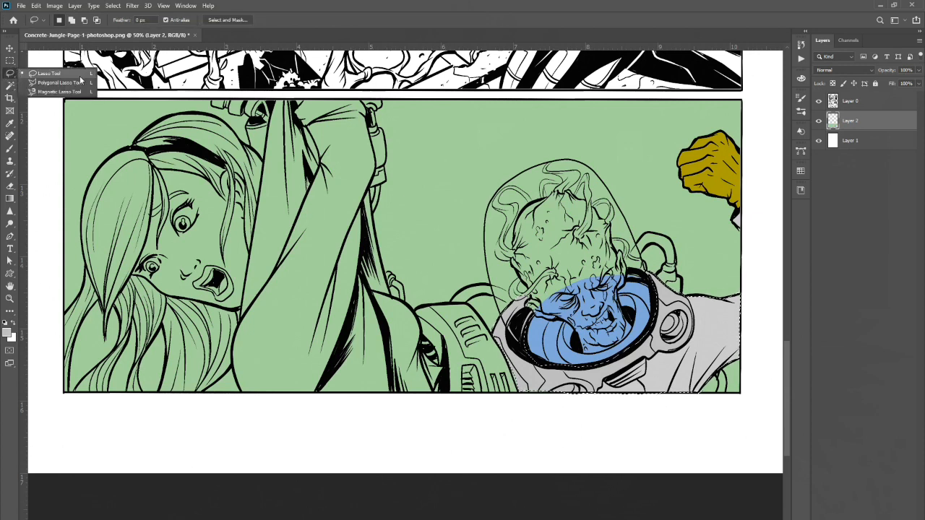
pyautogui.click(373, 19)
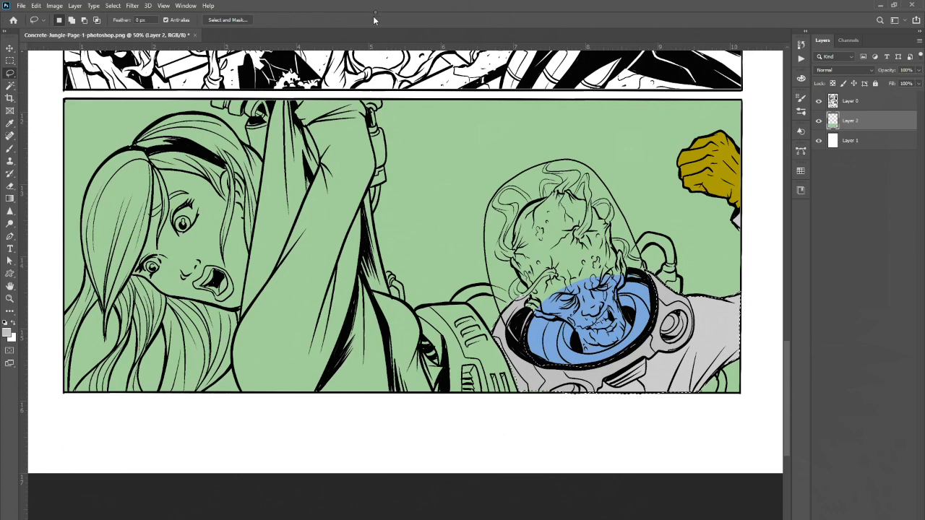
pyautogui.click(119, 7)
pyautogui.moveTo(131, 7)
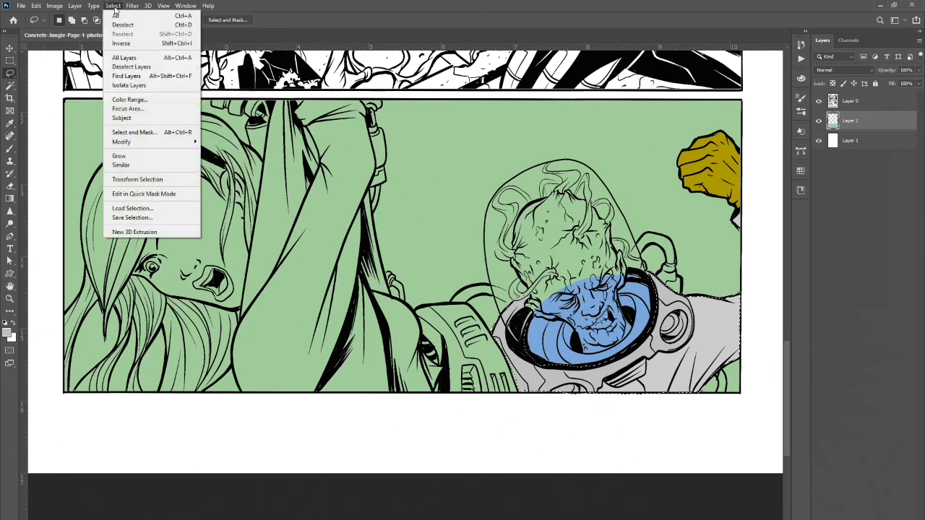
pyautogui.click(121, 26)
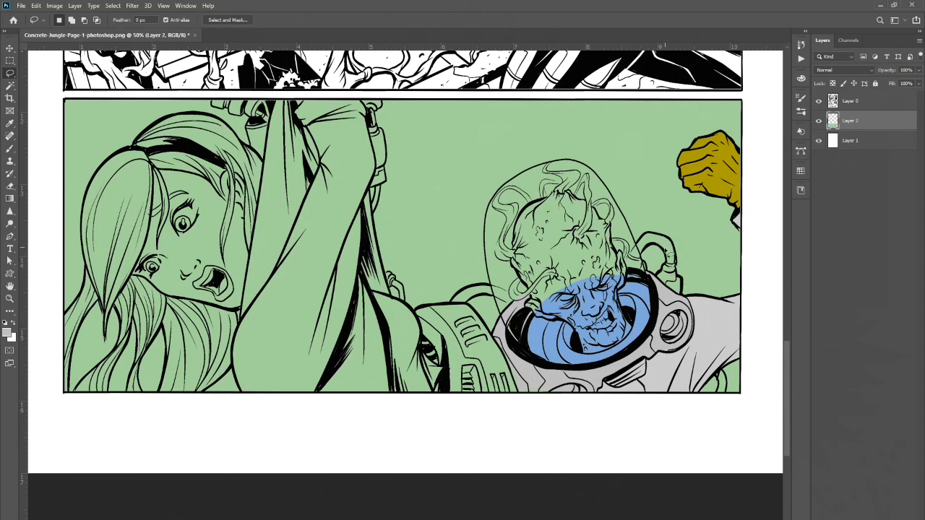
# Set the foreground to red #e22828 and paint a horizontal test stroke with the Brush below the panel.
pyautogui.click(10, 149)
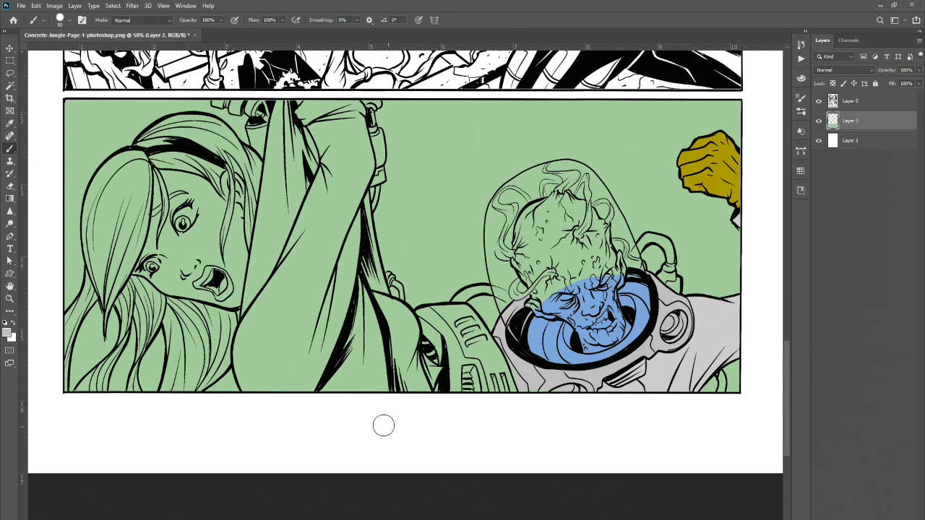
pyautogui.click(8, 333)
pyautogui.click(563, 137)
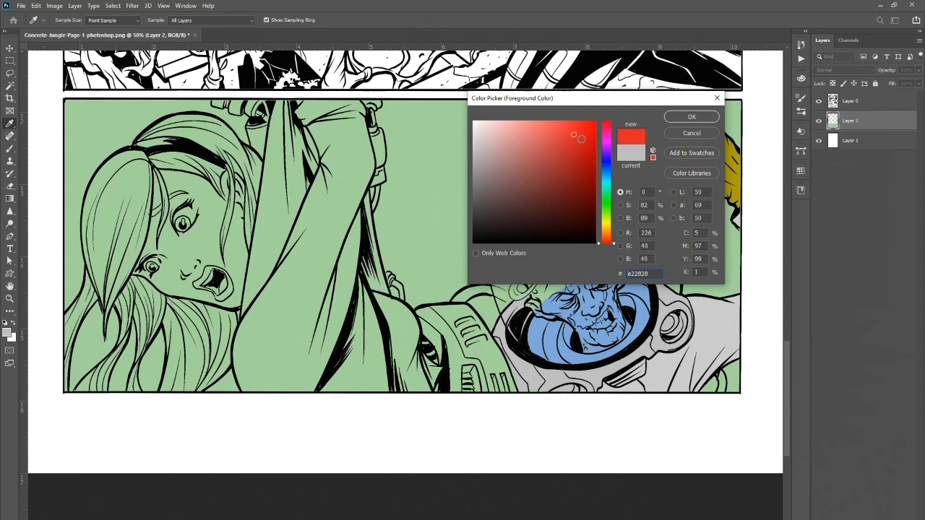
pyautogui.click(692, 117)
pyautogui.moveTo(421, 413); pyautogui.dragTo(592, 414)
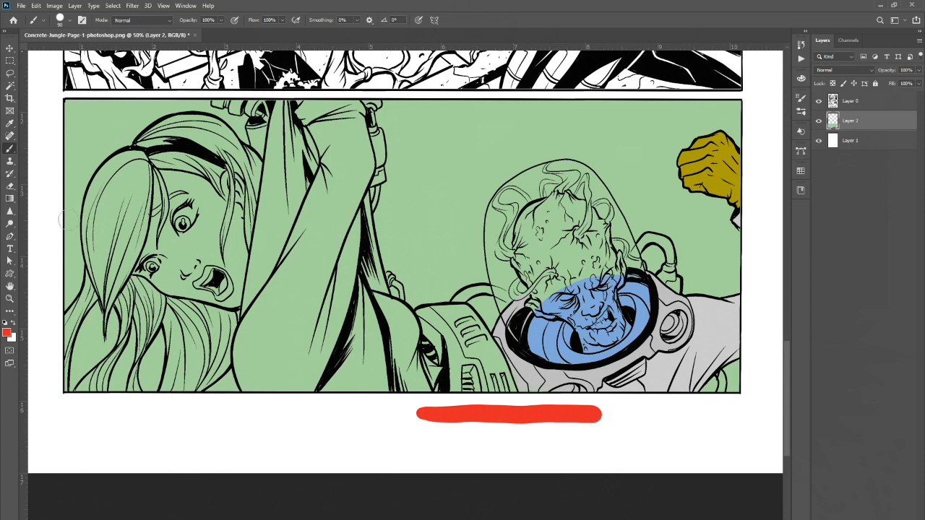
# Switch to the Pencil tool and draw a second horizontal test stroke beneath the first.
pyautogui.rightClick(11, 151)
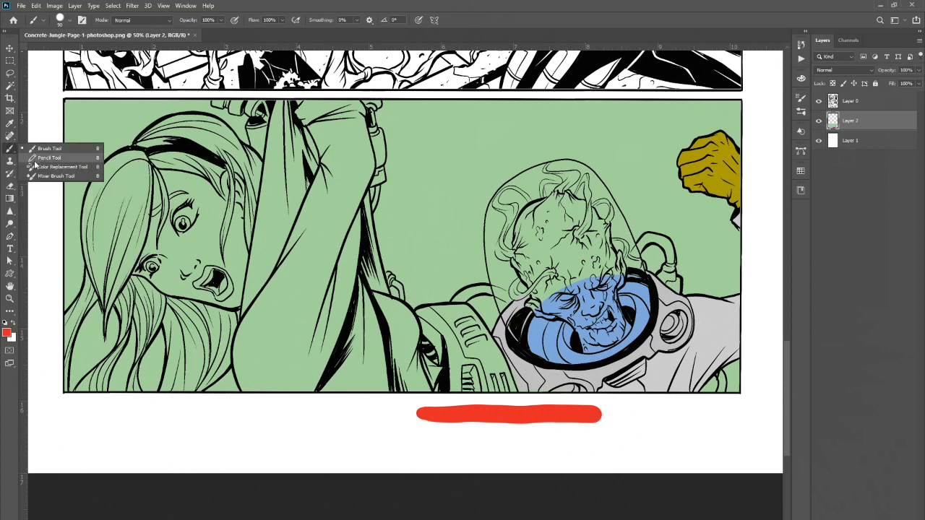
pyautogui.click(51, 156)
pyautogui.moveTo(415, 436)
pyautogui.mouseDown()
pyautogui.moveTo(581, 446)
pyautogui.moveTo(639, 445)
pyautogui.mouseUp()
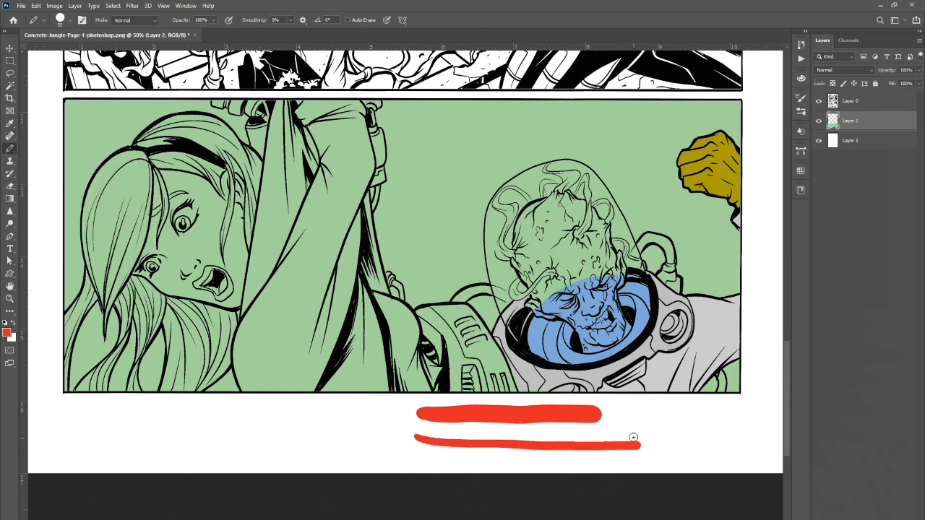
# Zoom in on the two red test strokes to compare their edges.
pyautogui.click(10, 299)
pyautogui.click(551, 442)
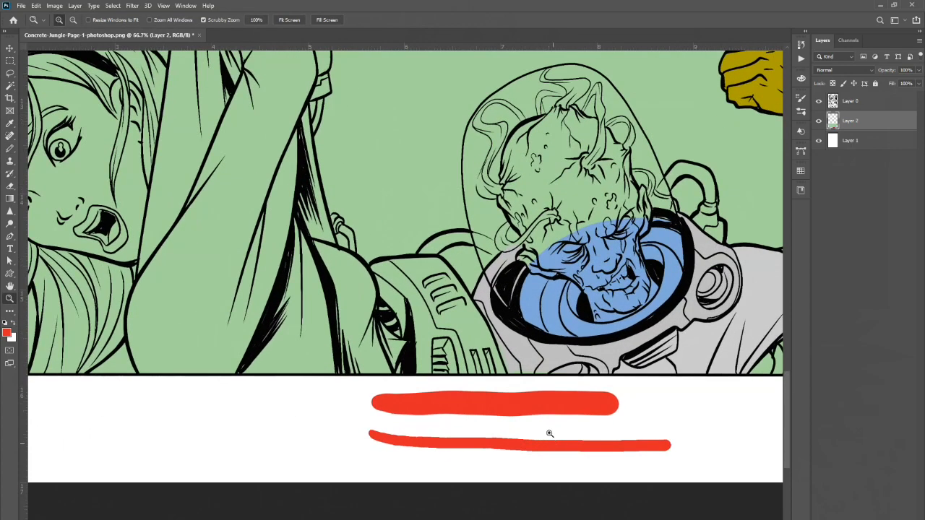
pyautogui.click(550, 446)
pyautogui.click(567, 455)
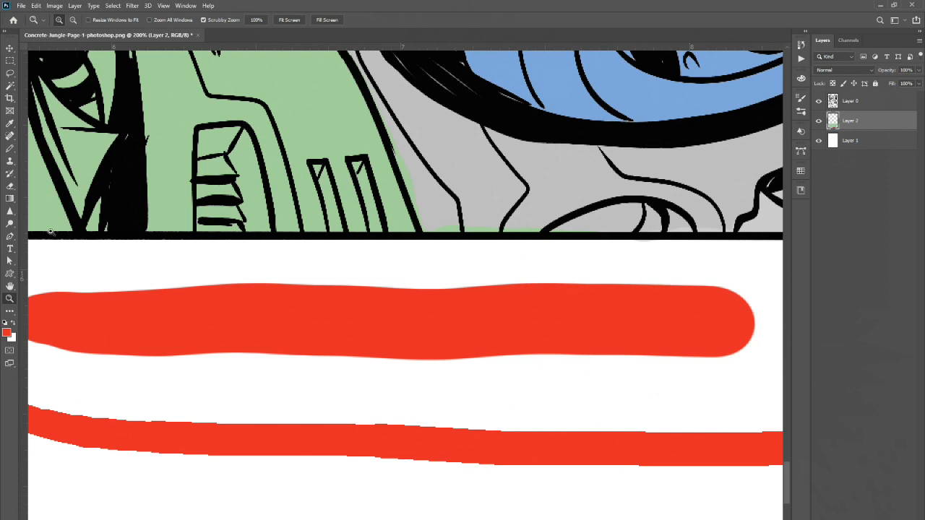
# Set the foreground to green #3b832f and paint a horizontal Brush test stroke between the two red strokes.
pyautogui.click(8, 333)
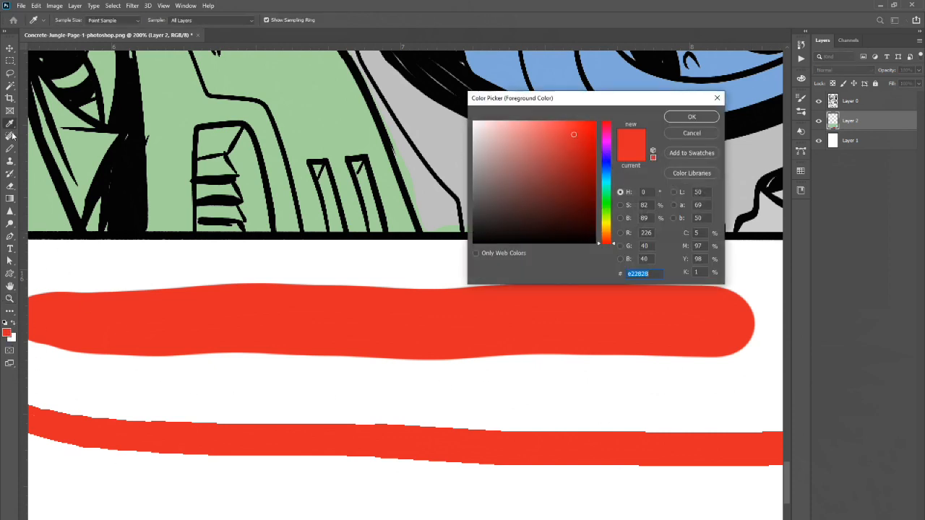
pyautogui.click(608, 206)
pyautogui.click(549, 181)
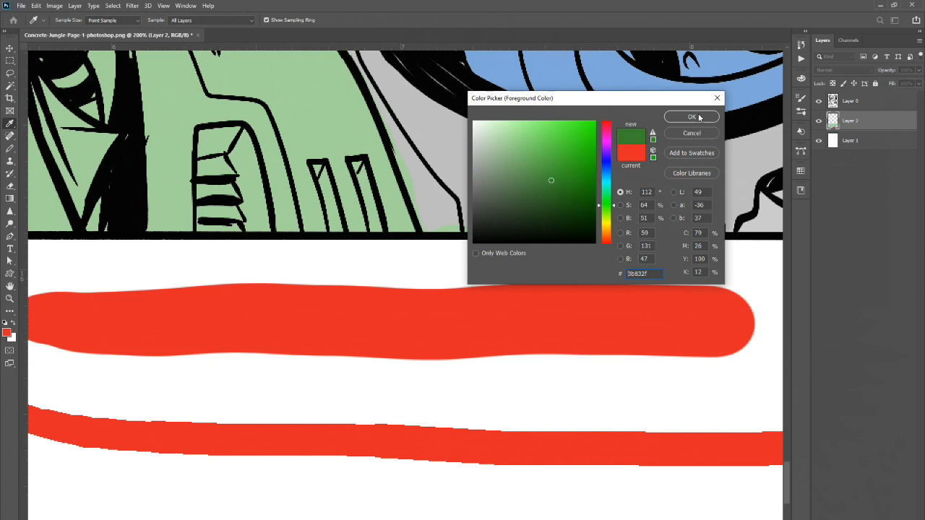
pyautogui.click(692, 117)
pyautogui.rightClick(10, 148)
pyautogui.click(50, 149)
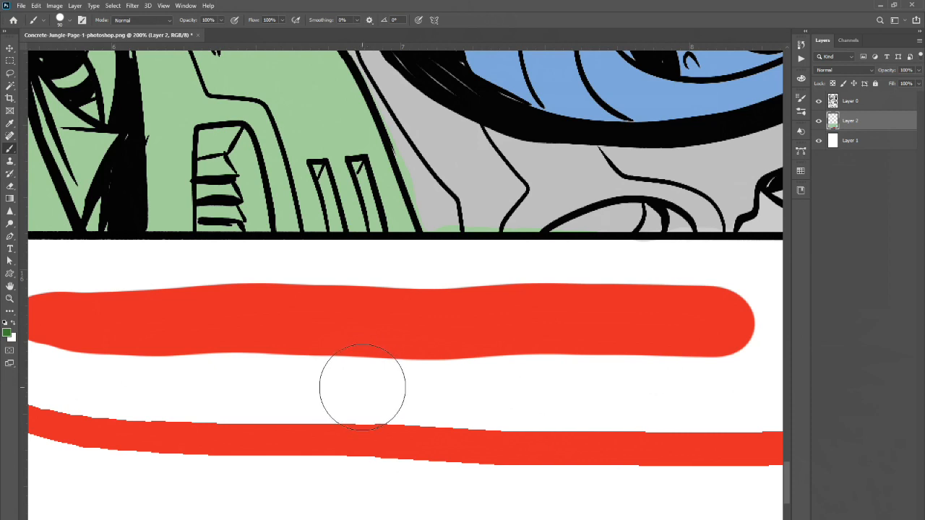
pyautogui.moveTo(365, 374); pyautogui.dragTo(758, 381)
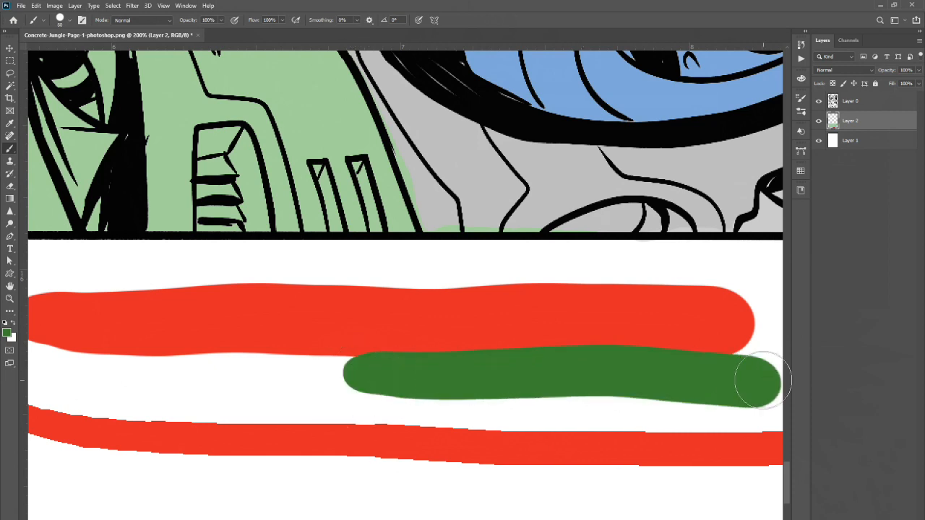
# Zoom in closely on the green and red test strokes to compare their edges at pixel level.
pyautogui.press('z')
pyautogui.click(528, 348)
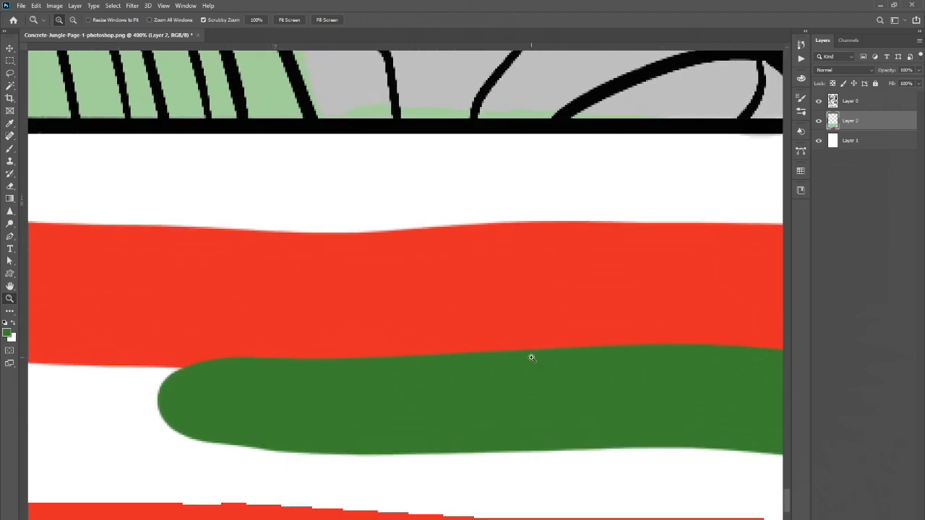
pyautogui.click(532, 358)
pyautogui.click(532, 356)
pyautogui.click(532, 354)
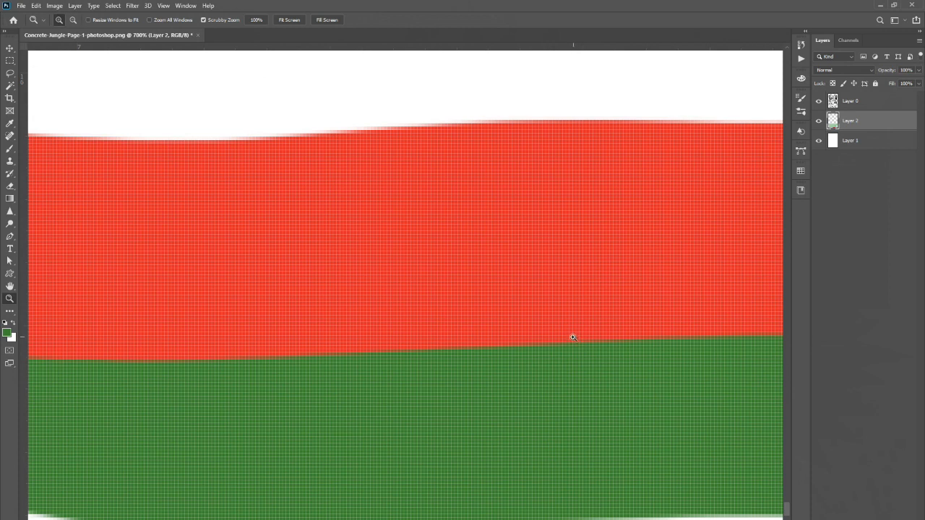
pyautogui.keyDown('alt'); pyautogui.click(578, 335); pyautogui.keyUp('alt')
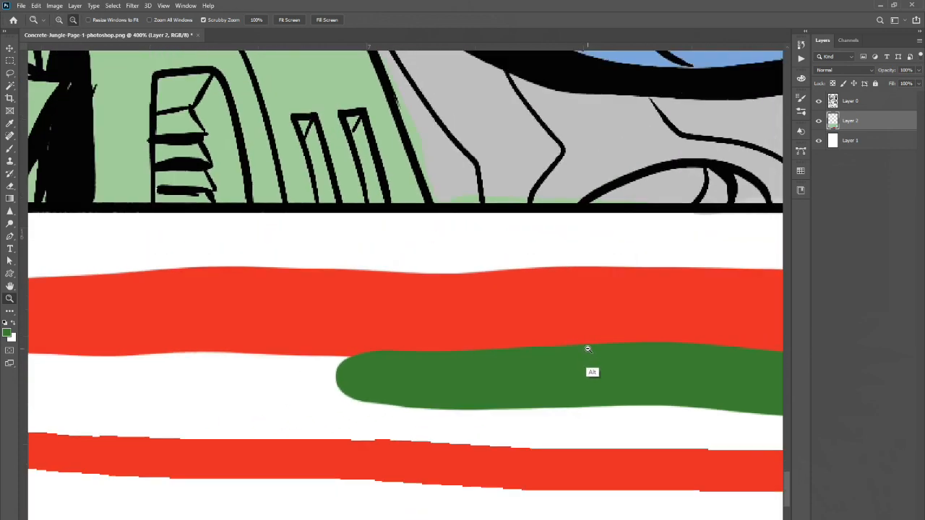
pyautogui.keyDown('alt'); pyautogui.click(589, 350); pyautogui.keyUp('alt')
pyautogui.keyDown('alt'); pyautogui.click(591, 350); pyautogui.keyUp('alt')
pyautogui.keyDown('alt'); pyautogui.click(593, 350); pyautogui.keyUp('alt')
pyautogui.keyDown('alt'); pyautogui.click(594, 351); pyautogui.keyUp('alt')
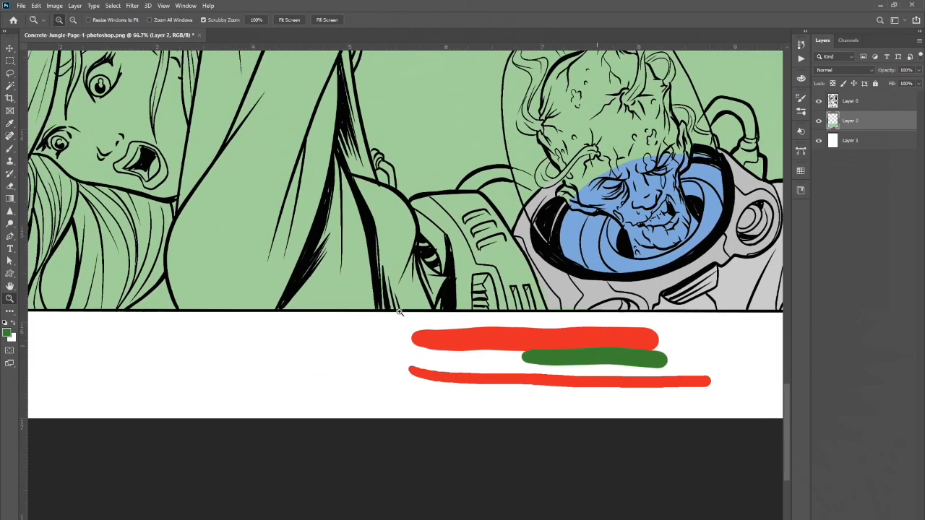
# Delete the test strokes below the panel using a rectangular marquee selection, and deselect.
pyautogui.click(10, 62)
pyautogui.moveTo(645, 410); pyautogui.dragTo(723, 414)
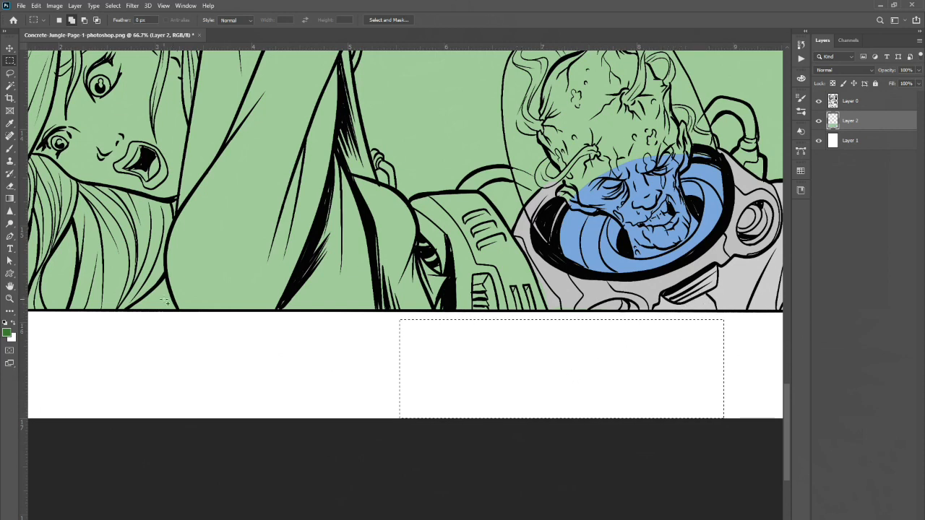
pyautogui.click(117, 6)
pyautogui.click(123, 25)
# Set the foreground to yellow #e7cf2b and colour the spacesuit's tubes with the Pencil tool.
pyautogui.moveTo(785, 402); pyautogui.dragTo(787, 361)
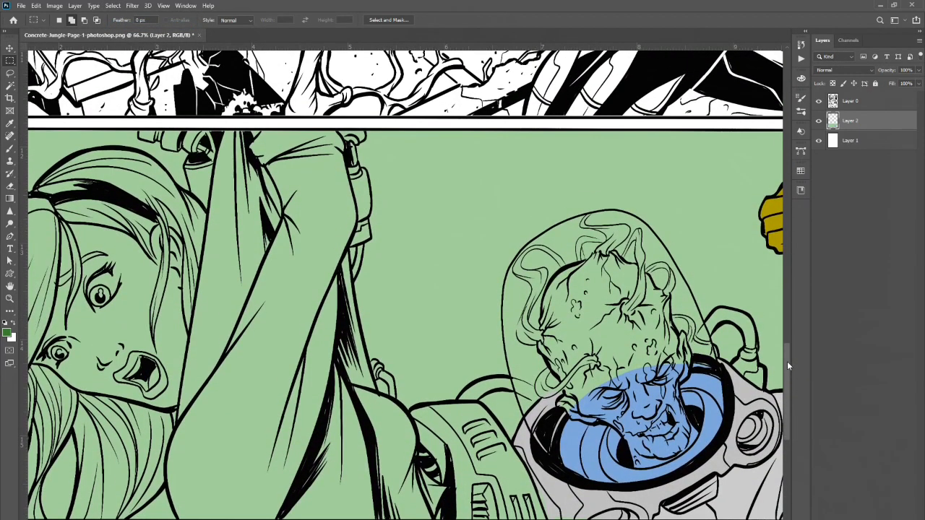
pyautogui.moveTo(318, 519); pyautogui.dragTo(356, 519)
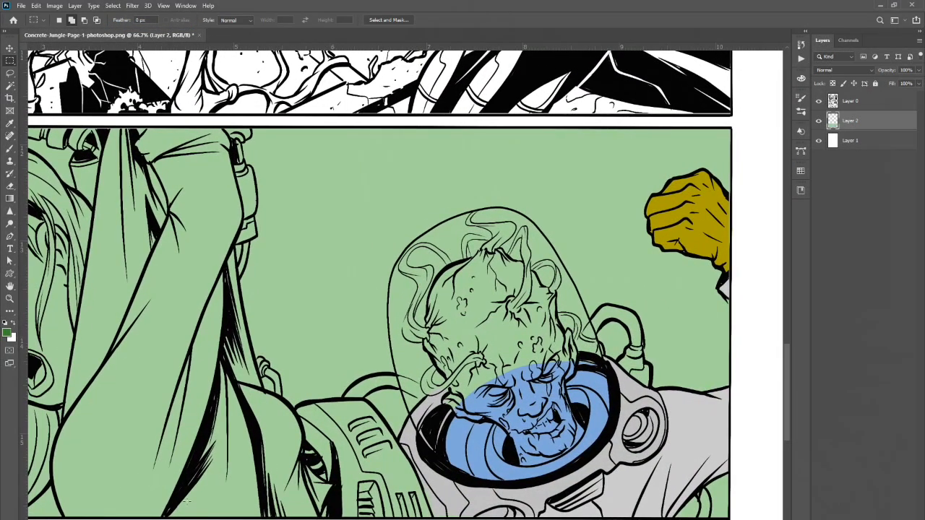
pyautogui.click(8, 333)
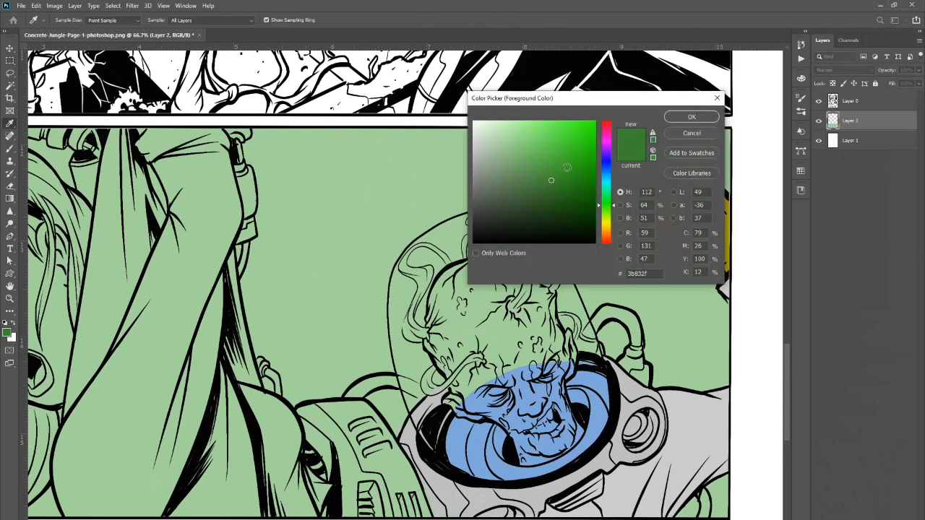
pyautogui.click(611, 230)
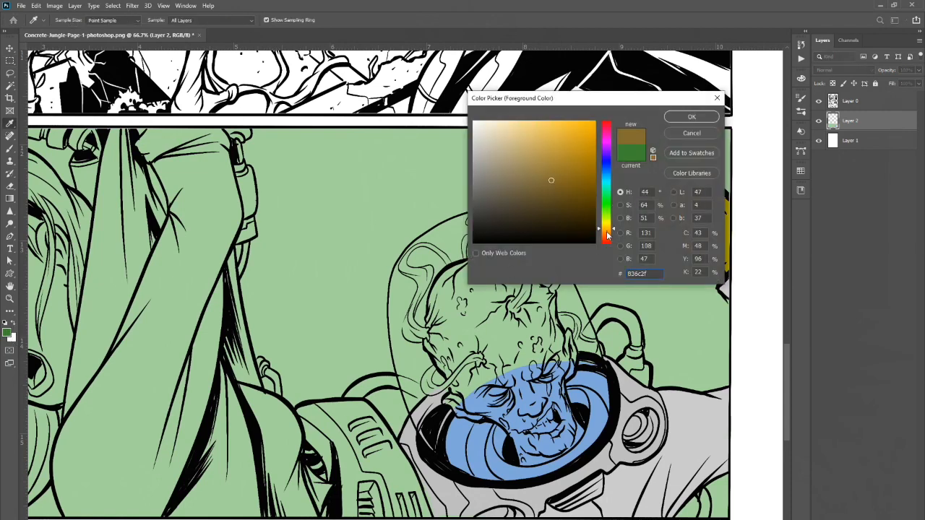
pyautogui.click(608, 232)
pyautogui.moveTo(577, 146); pyautogui.dragTo(585, 161)
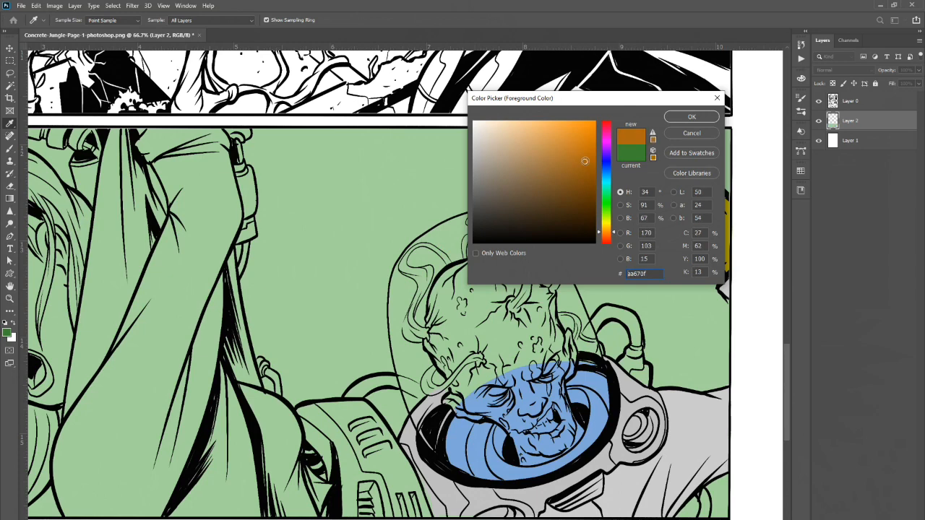
pyautogui.click(607, 227)
pyautogui.click(573, 132)
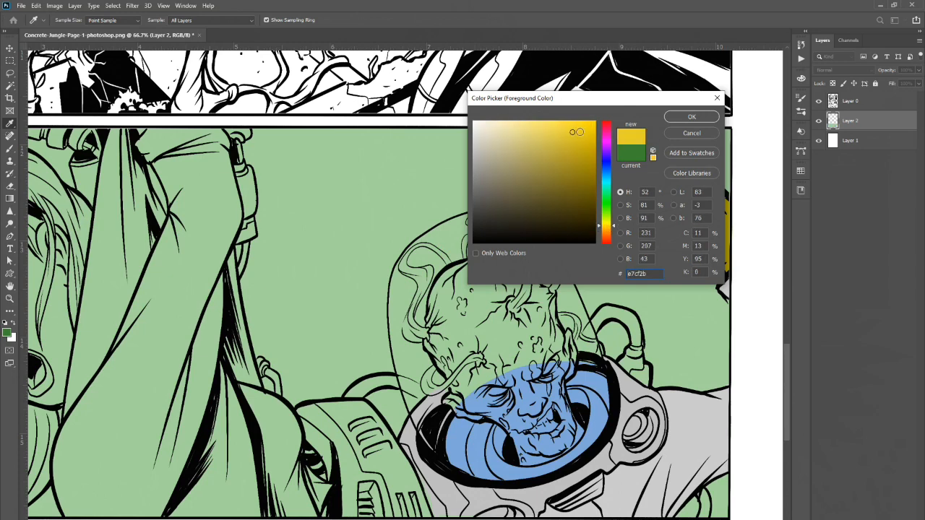
pyautogui.click(690, 116)
pyautogui.click(11, 148)
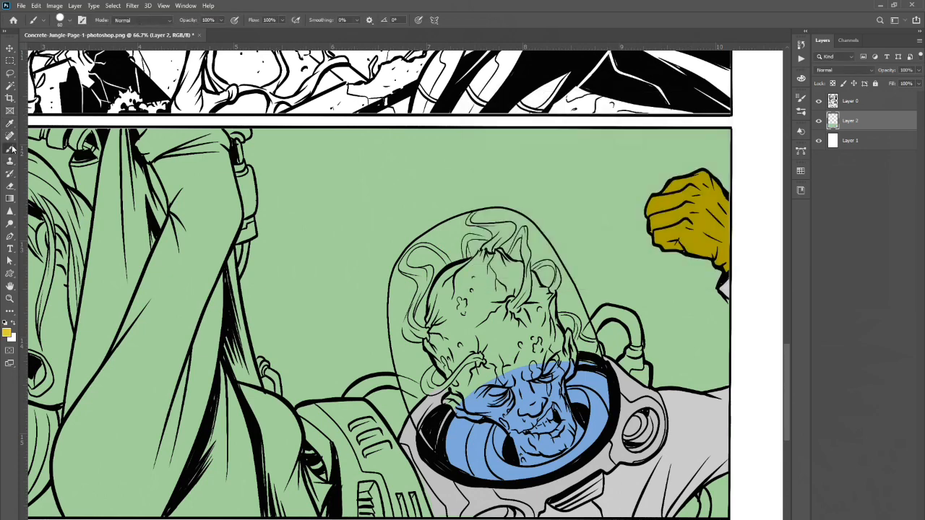
pyautogui.rightClick(13, 150)
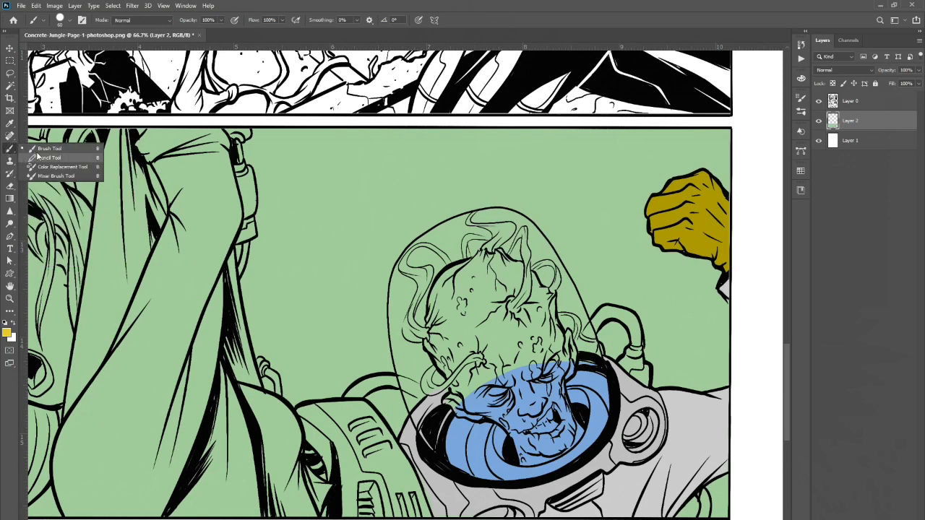
pyautogui.click(38, 157)
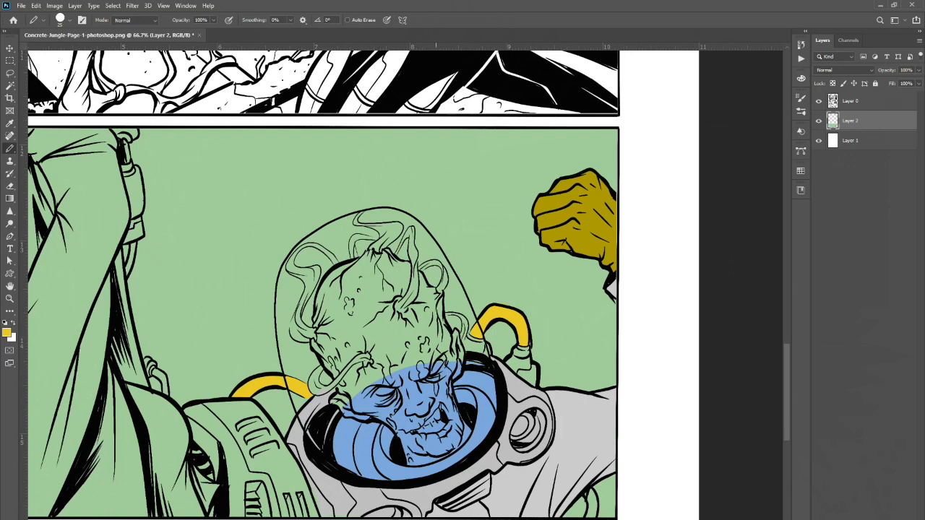
# Set the foreground to olive green #9cbc5e and pencil a stroke along the alien's neck.
pyautogui.click(7, 332)
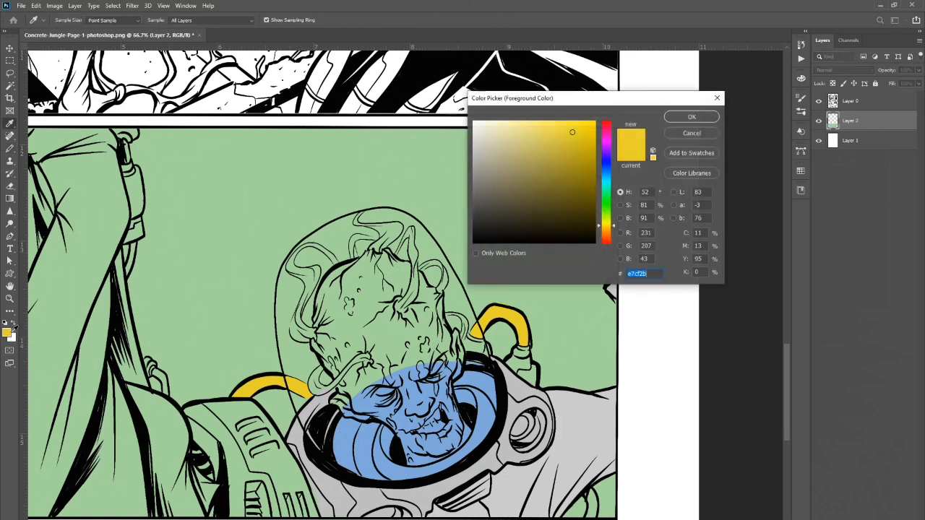
pyautogui.click(611, 214)
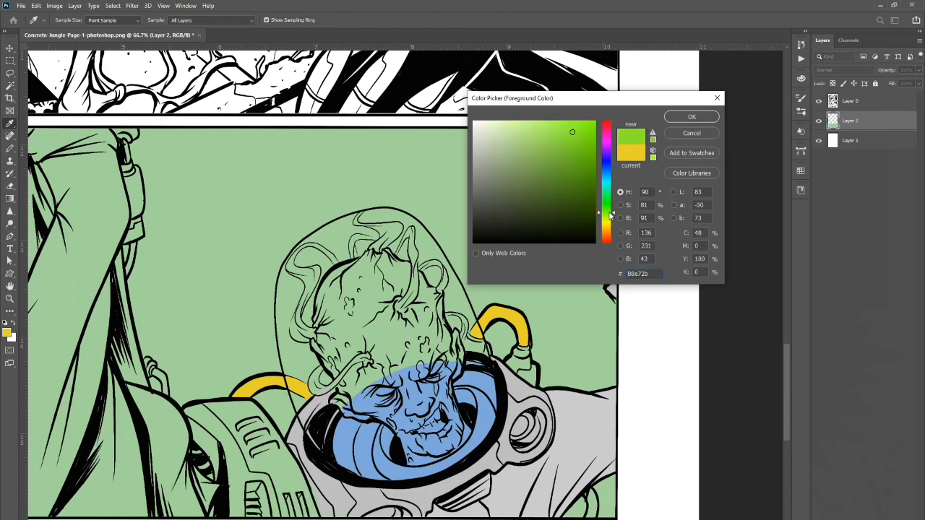
pyautogui.click(610, 216)
pyautogui.click(534, 154)
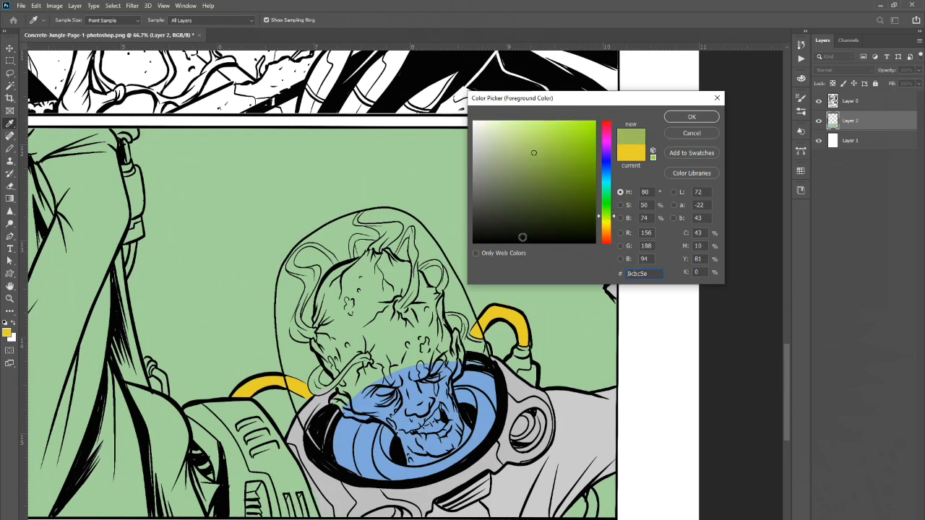
pyautogui.click(544, 154)
pyautogui.click(692, 117)
pyautogui.press('b')
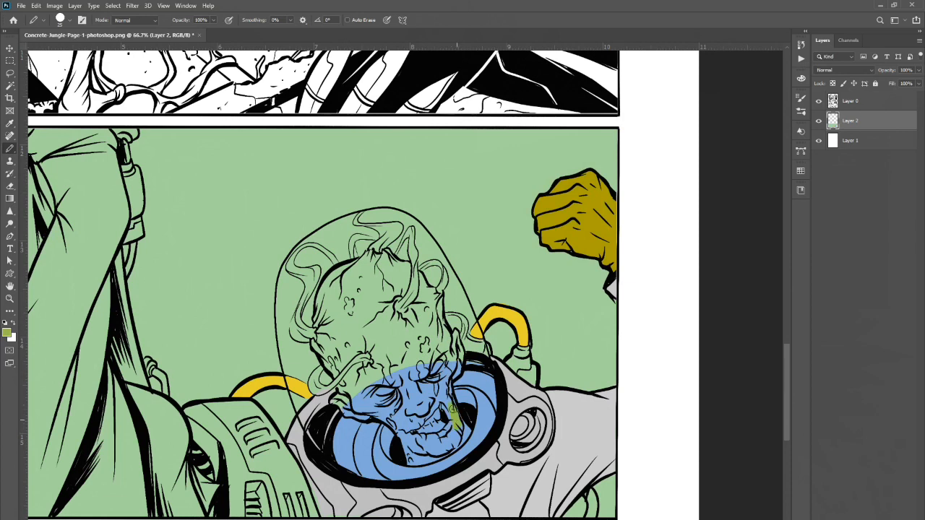
pyautogui.moveTo(448, 393)
pyautogui.mouseDown()
pyautogui.moveTo(456, 334)
pyautogui.moveTo(454, 343)
pyautogui.mouseUp()
pyautogui.moveTo(451, 340)
pyautogui.mouseDown()
pyautogui.moveTo(440, 363)
pyautogui.moveTo(449, 338)
pyautogui.mouseUp()
# Lasso the alien's head and fill the selection with olive green, then deselect.
pyautogui.click(10, 73)
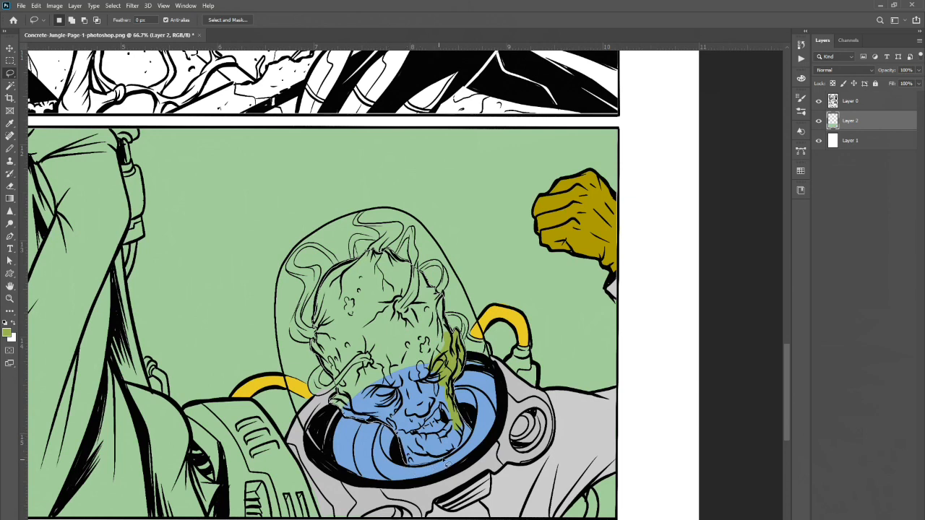
pyautogui.moveTo(466, 448); pyautogui.dragTo(470, 435)
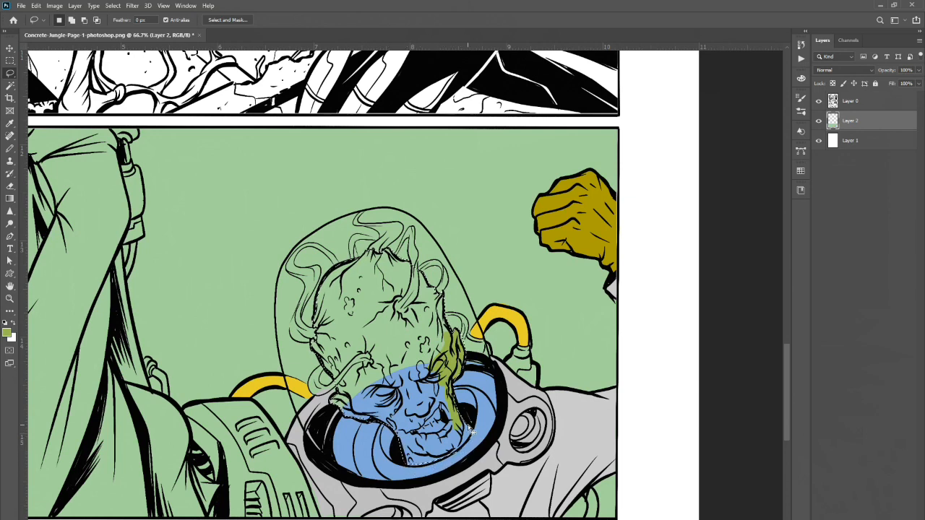
pyautogui.hotkey('alt', 'BackSpace')
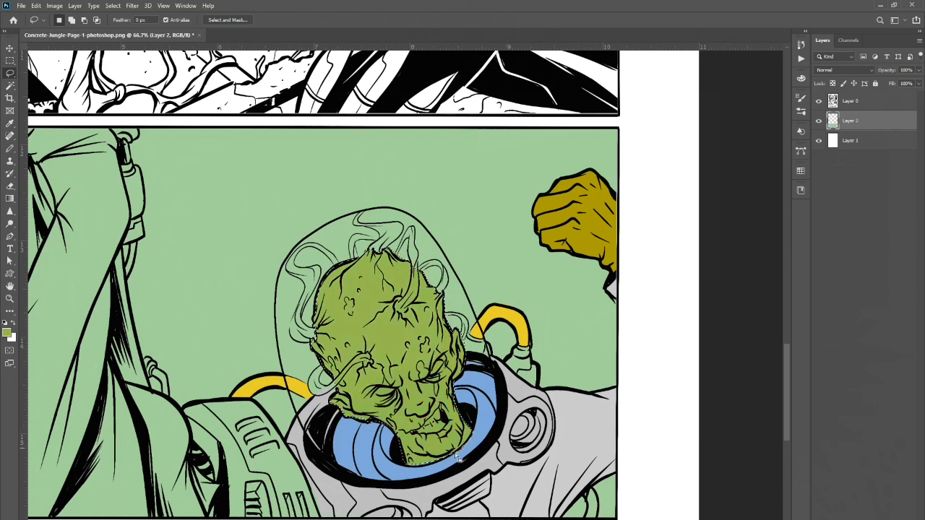
pyautogui.hotkey('ctrl', 'd')
# Lasso the gap under the alien's chin and fill it with olive green.
pyautogui.moveTo(454, 445); pyautogui.dragTo(413, 450)
pyautogui.hotkey('alt', 'BackSpace')
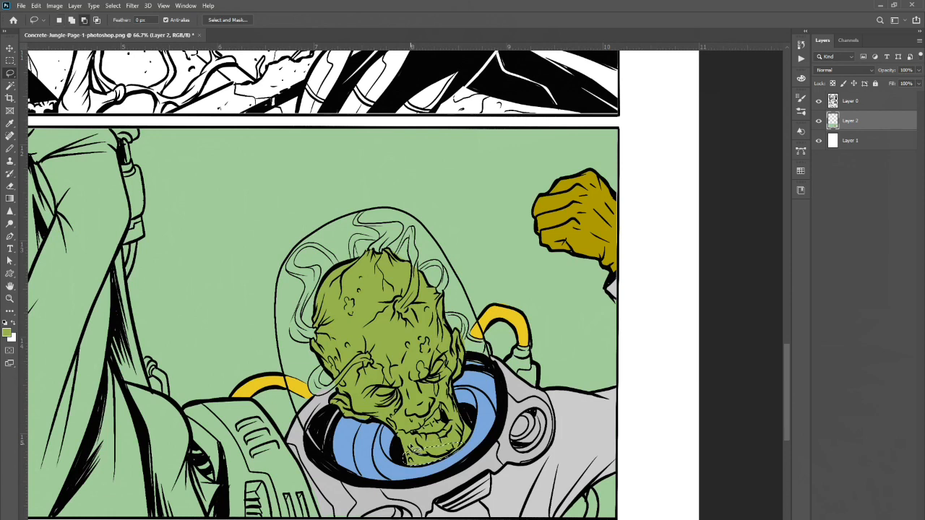
pyautogui.hotkey('ctrl', 'd')
pyautogui.click(489, 378)
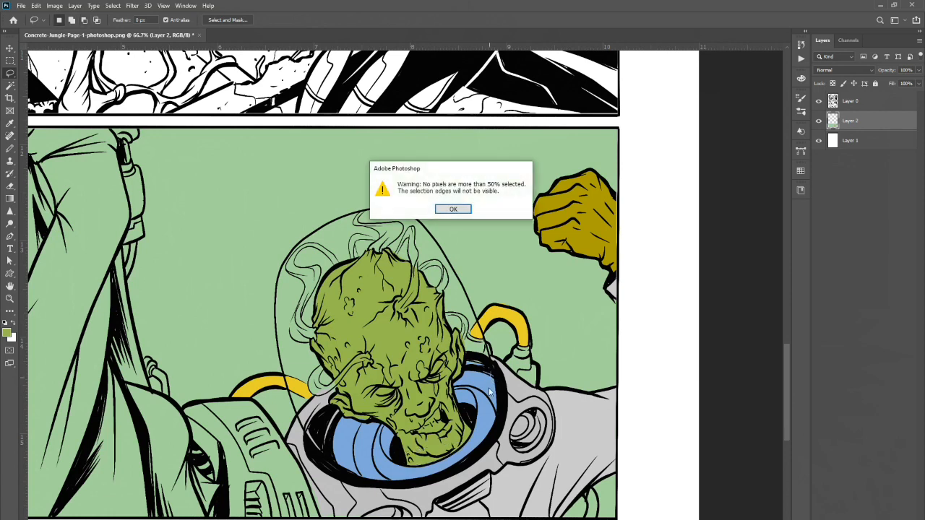
pyautogui.click(453, 209)
# Swap the foreground to white and fill lasso selections of the alien's two eyes.
pyautogui.press('x')
pyautogui.moveTo(436, 382)
pyautogui.mouseDown()
pyautogui.moveTo(437, 363)
pyautogui.moveTo(445, 364)
pyautogui.moveTo(432, 377)
pyautogui.mouseUp()
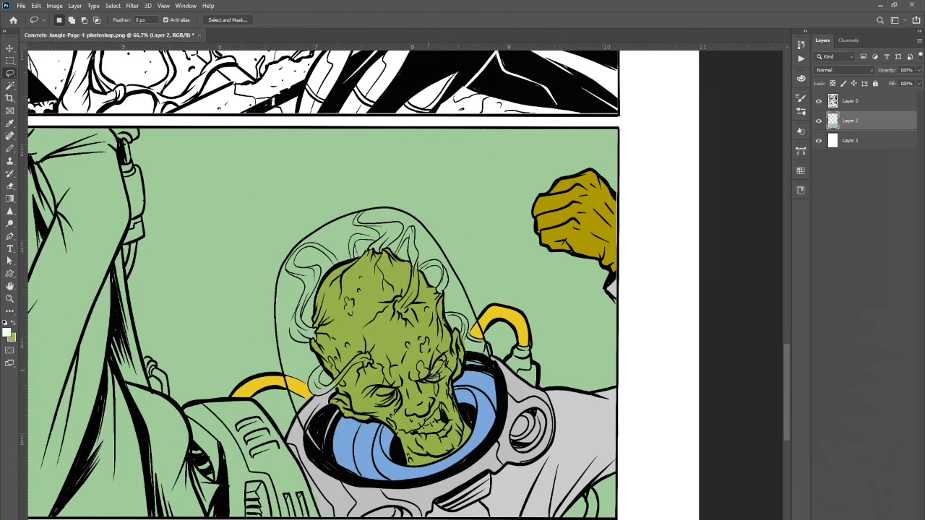
pyautogui.hotkey('alt', 'BackSpace')
pyautogui.hotkey('ctrl', 'd')
pyautogui.moveTo(380, 402)
pyautogui.mouseDown()
pyautogui.moveTo(378, 393)
pyautogui.moveTo(399, 402)
pyautogui.moveTo(379, 395)
pyautogui.mouseUp()
pyautogui.hotkey('alt', 'BackSpace')
pyautogui.hotkey('ctrl', 'd')
# Zoom out to 50% and clear any remaining selection with Deselect.
pyautogui.click(11, 63)
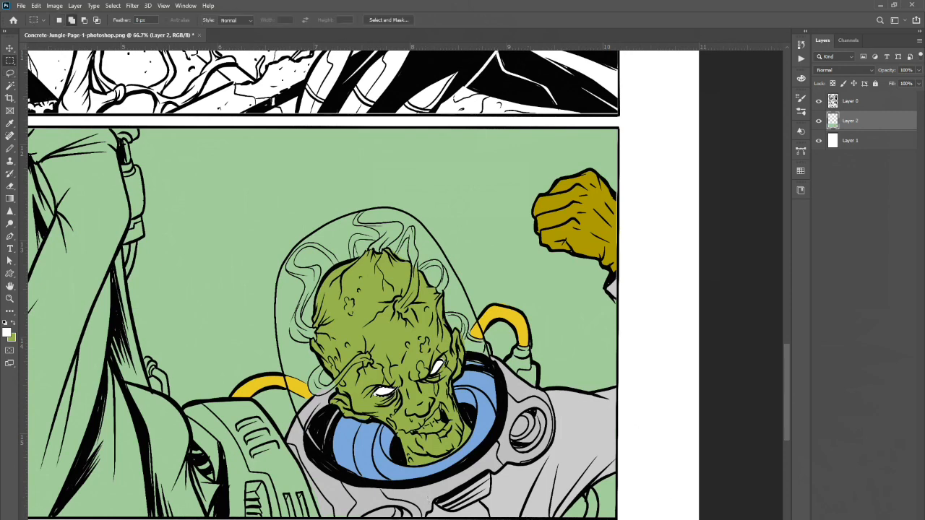
pyautogui.hscroll(-3, 395, 285)
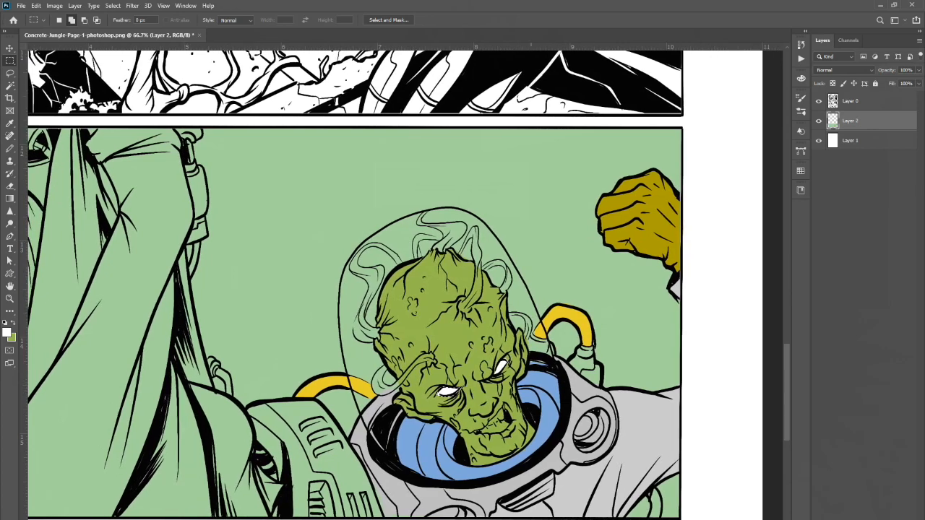
pyautogui.click(10, 299)
pyautogui.keyDown('alt'); pyautogui.click(494, 307); pyautogui.keyUp('alt')
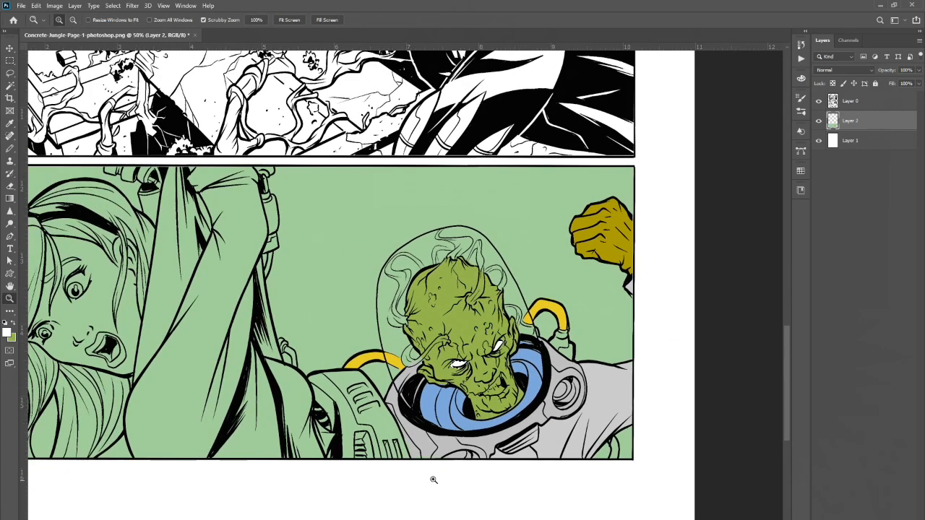
pyautogui.click(113, 6)
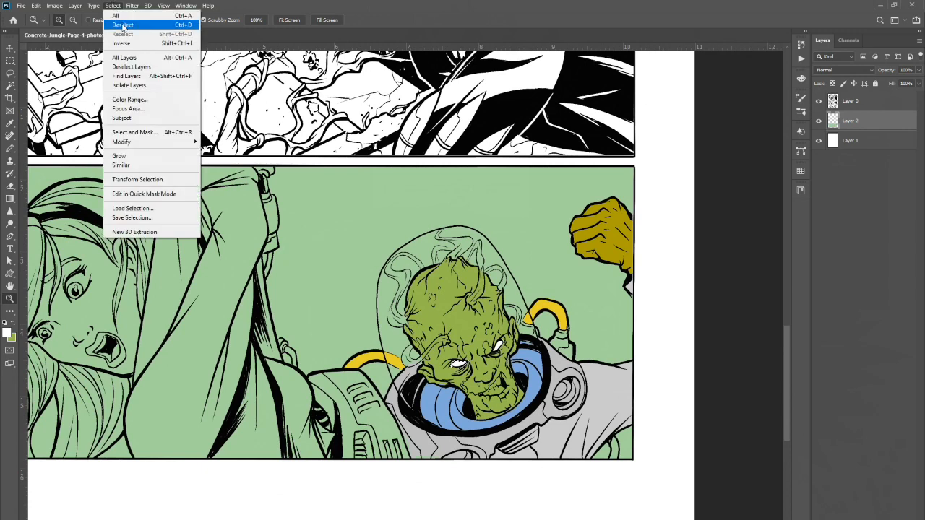
pyautogui.click(123, 26)
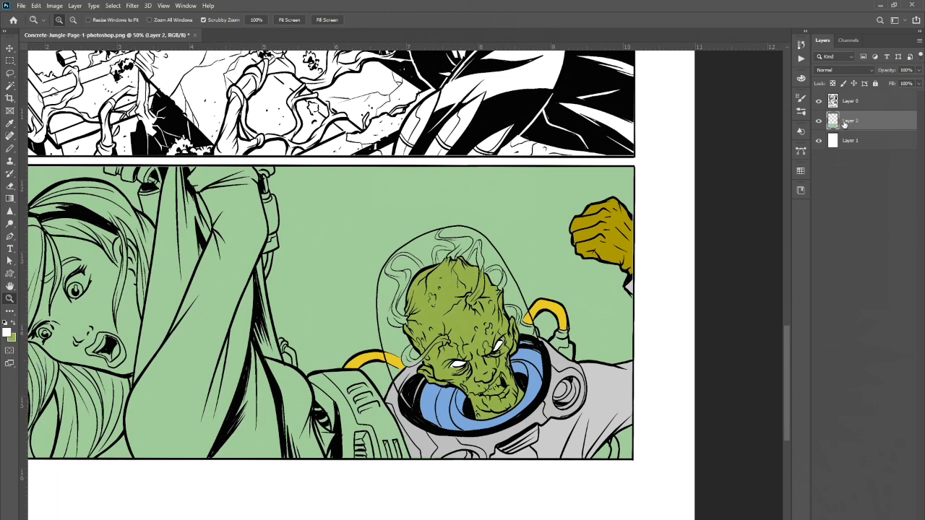
# Duplicate the colour layer Layer 2 twice.
pyautogui.moveTo(860, 124); pyautogui.dragTo(868, 519)
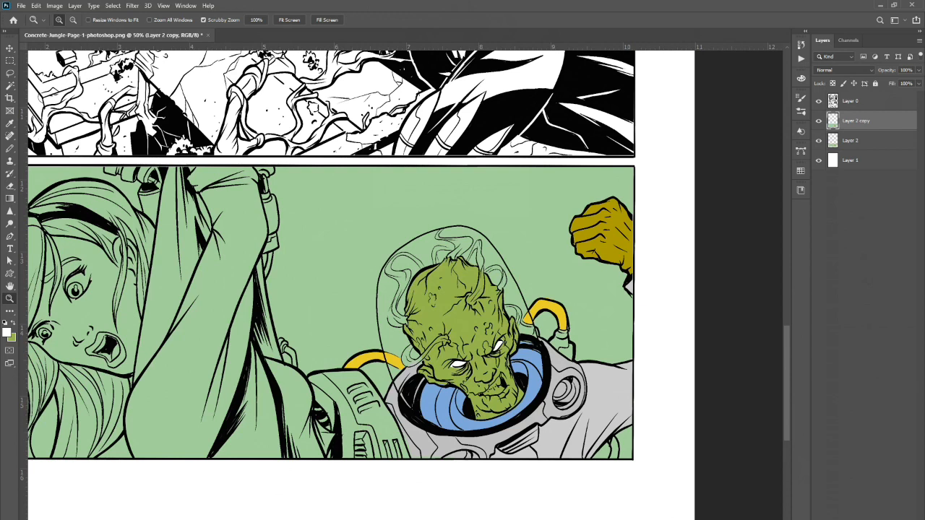
pyautogui.moveTo(862, 142); pyautogui.dragTo(864, 519)
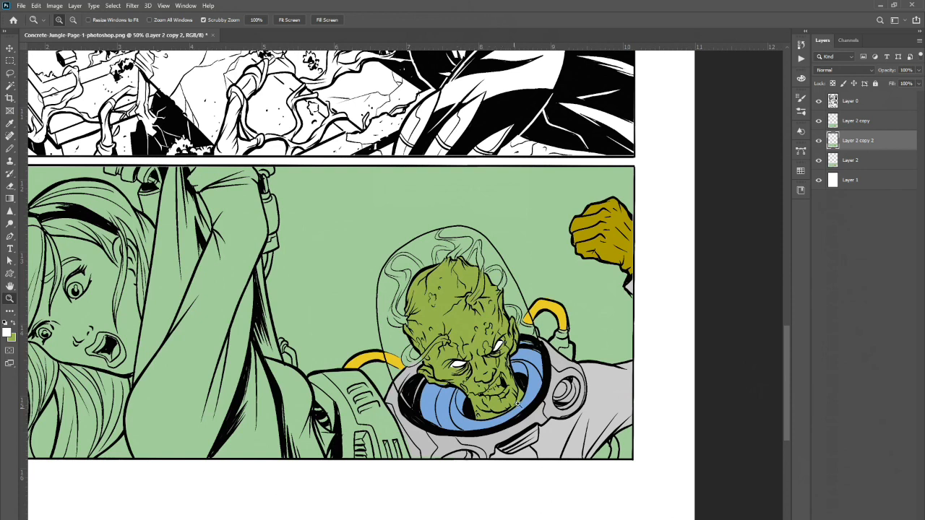
# Select Layer 2 copy, take the Magic Wand, and set the background colour to a darker olive green.
pyautogui.click(855, 123)
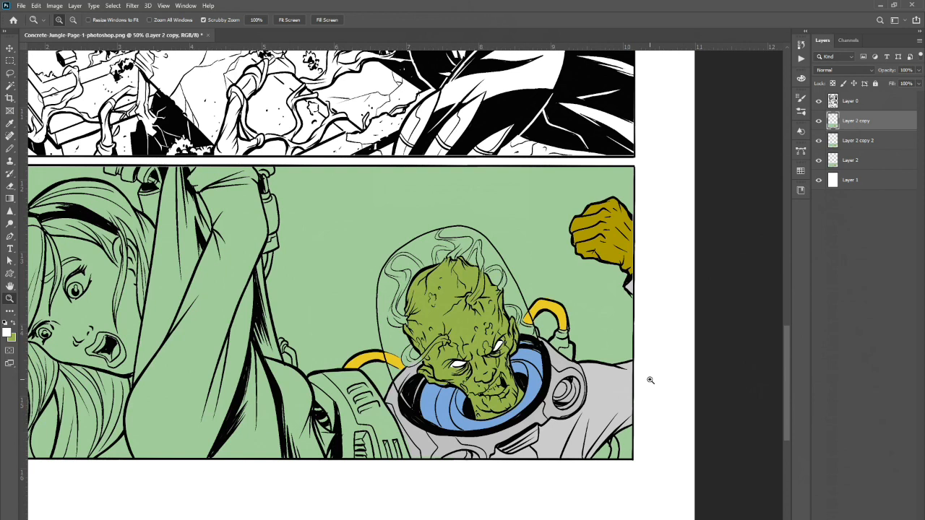
pyautogui.click(11, 87)
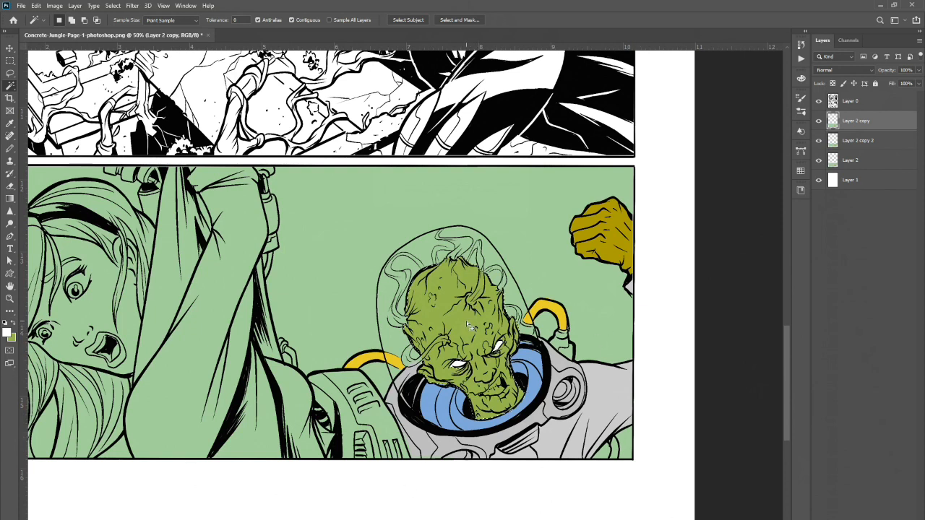
pyautogui.click(13, 337)
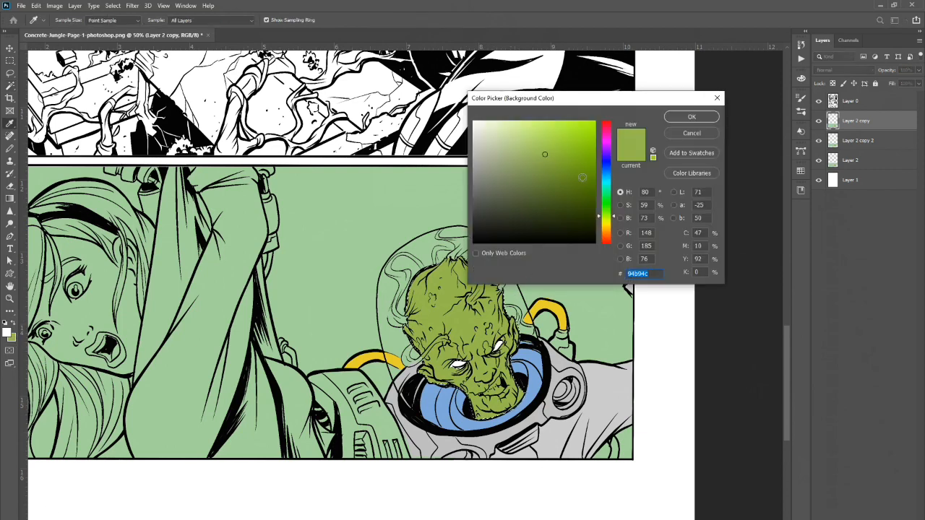
pyautogui.moveTo(559, 173); pyautogui.dragTo(556, 184)
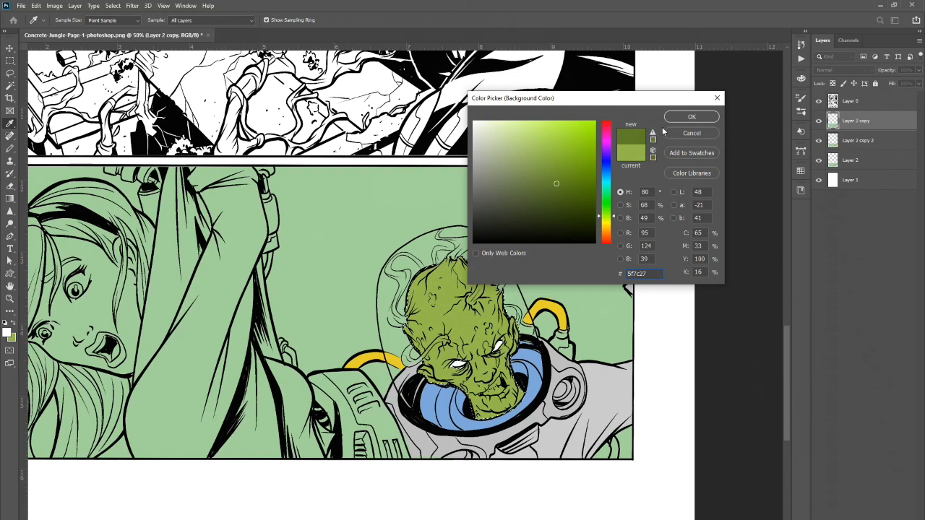
pyautogui.click(550, 194)
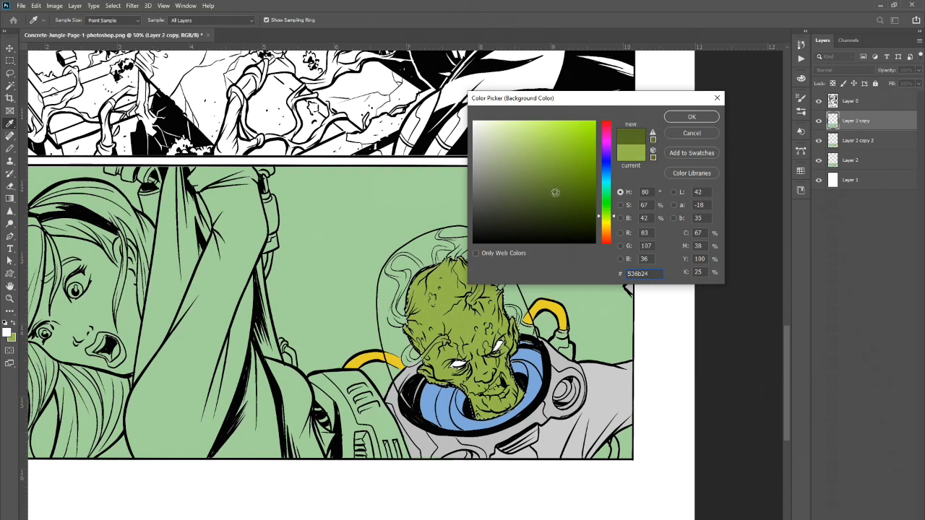
pyautogui.click(558, 199)
pyautogui.click(552, 194)
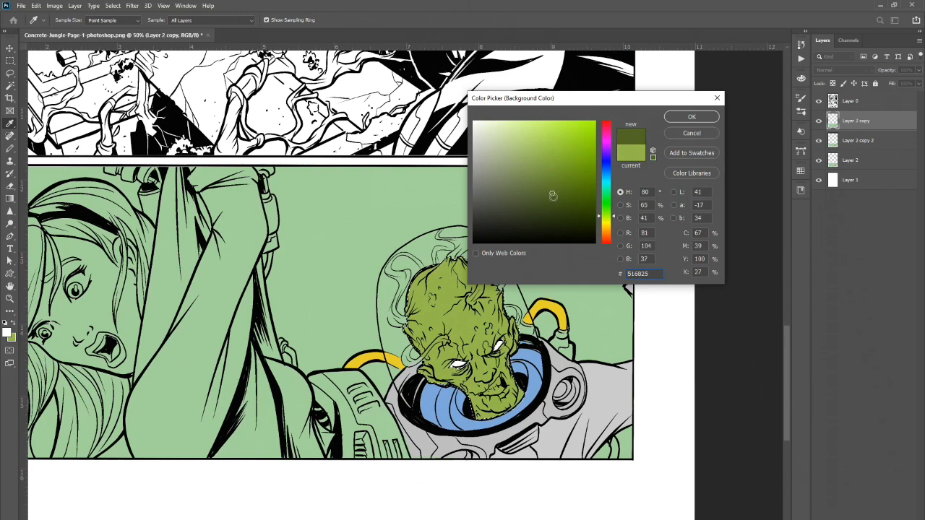
pyautogui.click(694, 118)
# Make the dark green the foreground colour and set up the Brush Tool with a soft round tip at 0% hardness to shade the alien's head.
pyautogui.press('w')
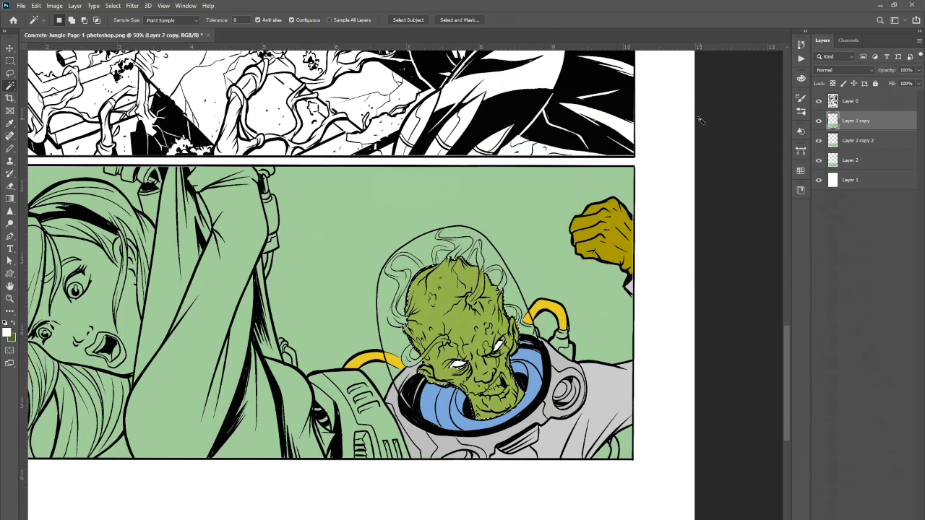
pyautogui.click(14, 326)
pyautogui.click(10, 148)
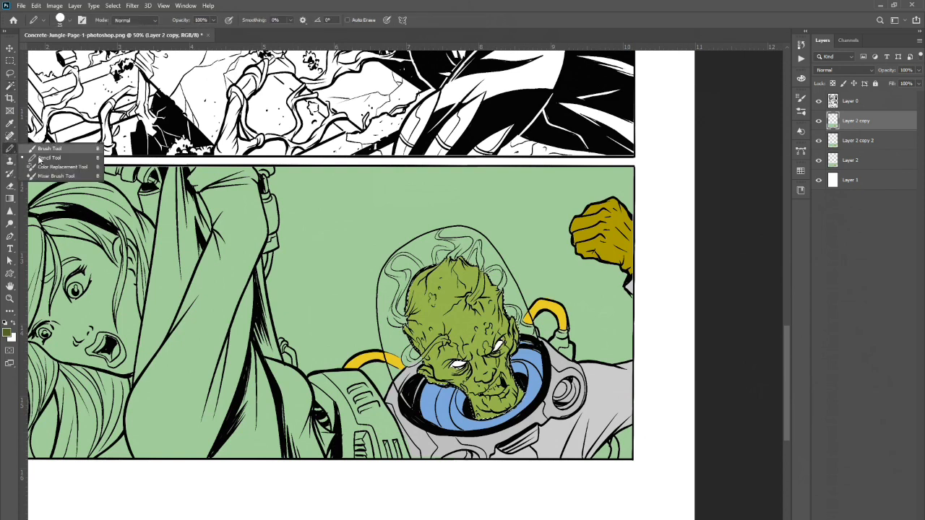
pyautogui.click(35, 149)
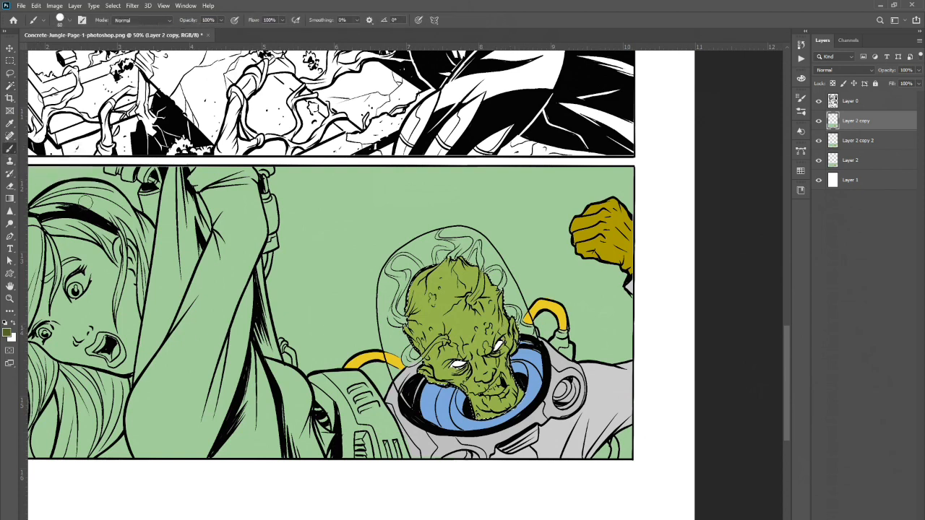
pyautogui.click(73, 24)
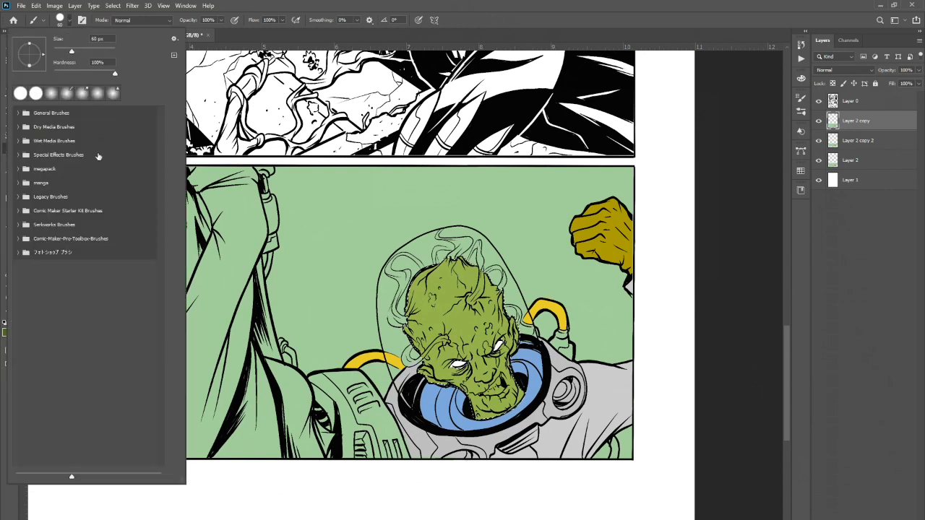
pyautogui.click(51, 94)
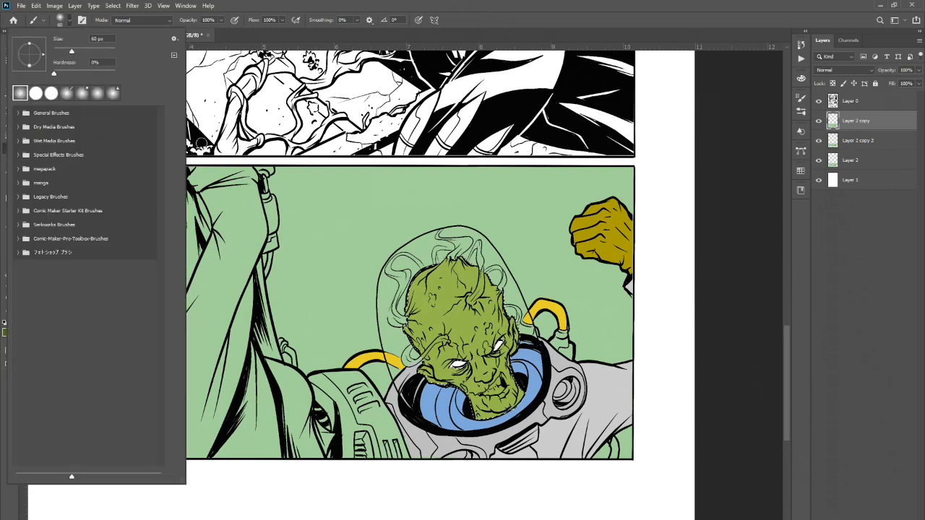
pyautogui.click(263, 8)
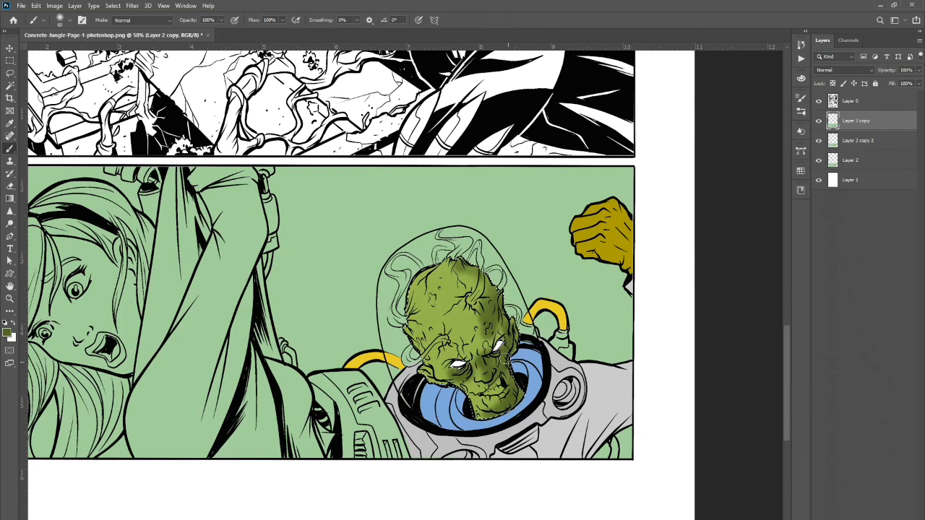
# Pick progressively lighter yellow-green foreground colours to paint highlights on the alien's head.
pyautogui.click(8, 334)
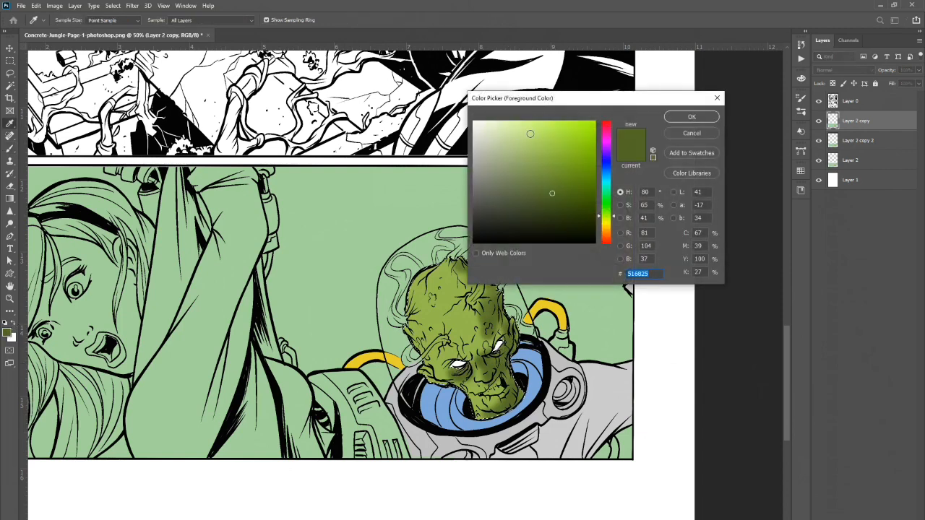
pyautogui.click(537, 150)
pyautogui.click(691, 117)
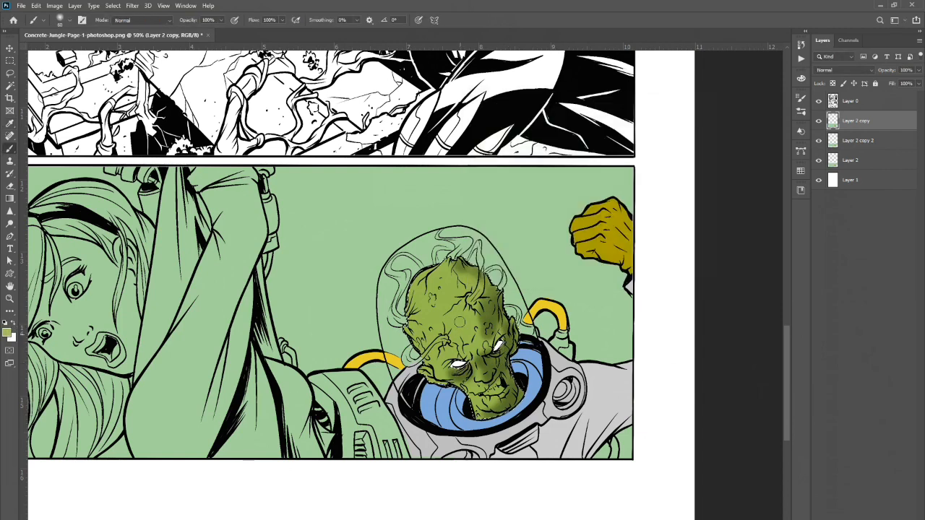
pyautogui.click(8, 334)
pyautogui.click(510, 138)
pyautogui.click(692, 117)
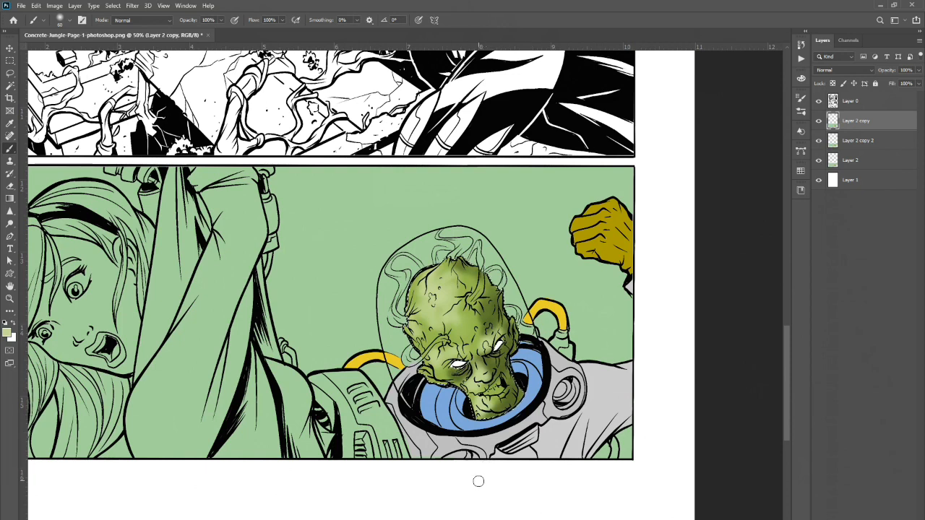
# Try selecting the alien's head with the Magic Wand at tolerance 50, then reset tolerance to 0 and deselect.
pyautogui.click(10, 60)
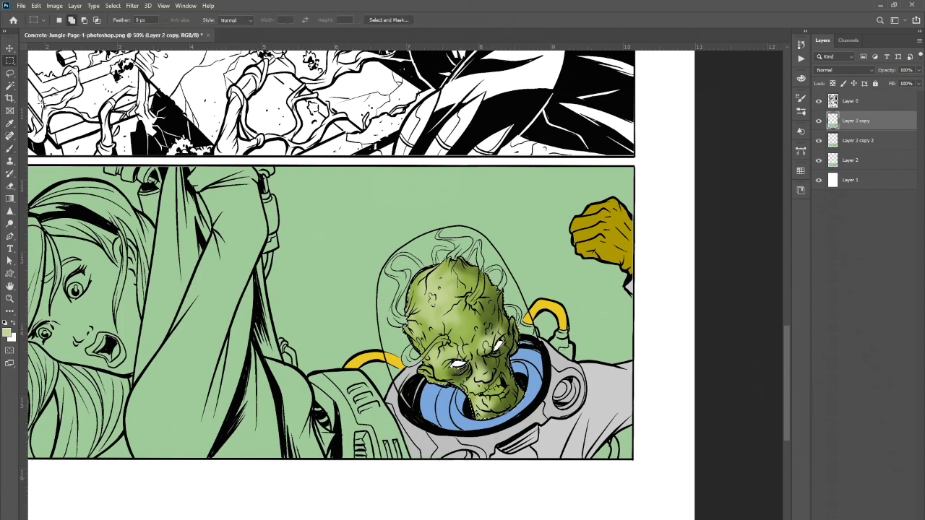
pyautogui.click(10, 73)
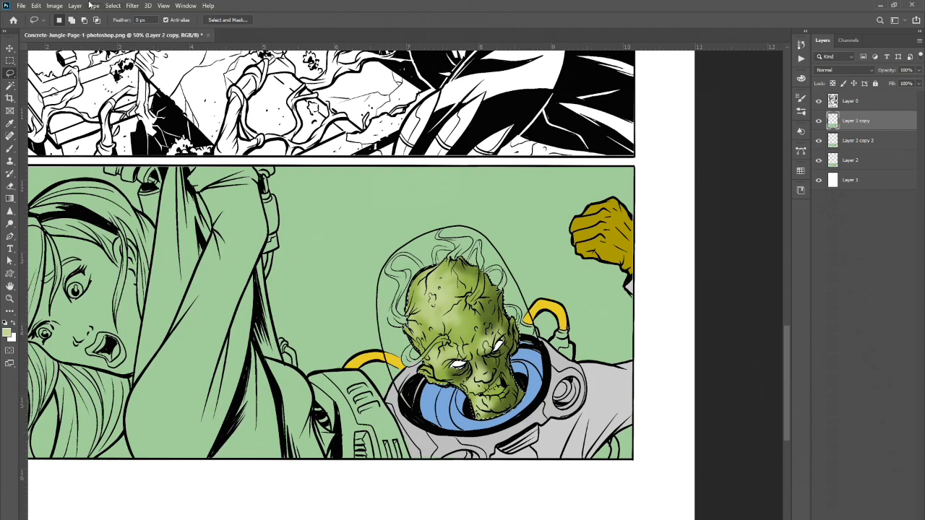
pyautogui.click(118, 8)
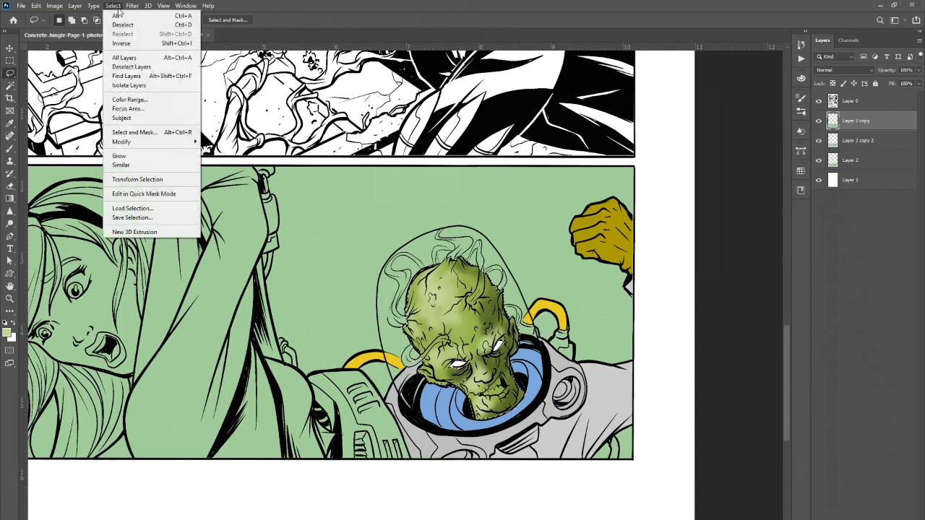
pyautogui.click(122, 29)
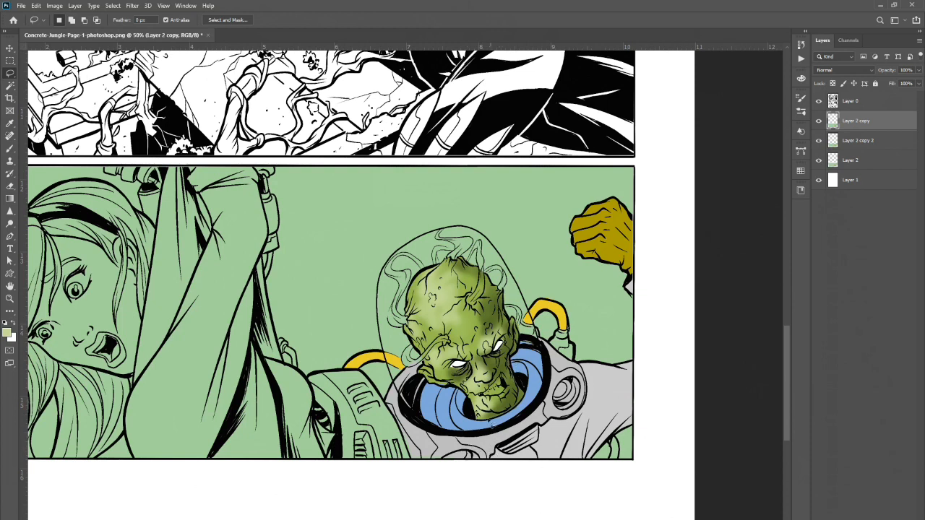
pyautogui.click(10, 85)
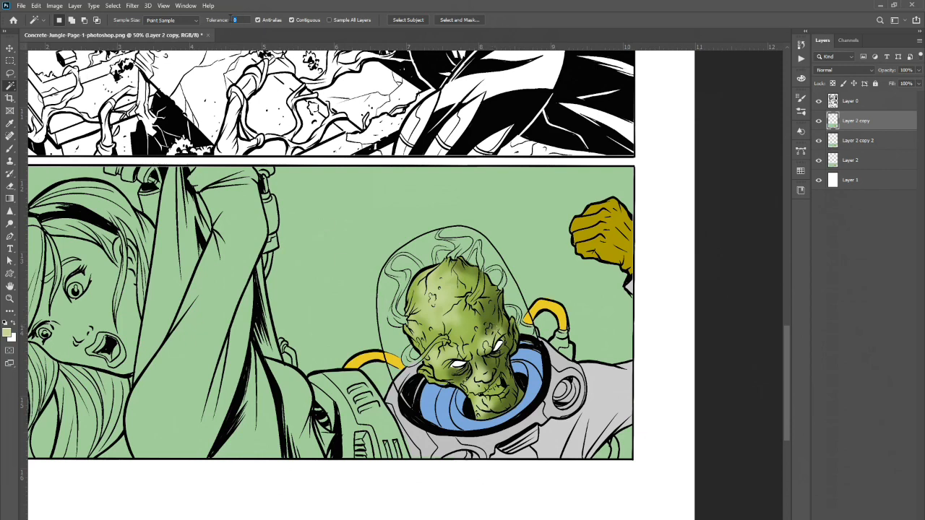
pyautogui.write('50')
pyautogui.click(461, 325)
pyautogui.click(227, 21)
pyautogui.write('0')
pyautogui.click(112, 6)
pyautogui.click(120, 25)
# Switch to Layer 2 copy 2, wand-select the alien's head, and take the Brush to shade it.
pyautogui.click(867, 141)
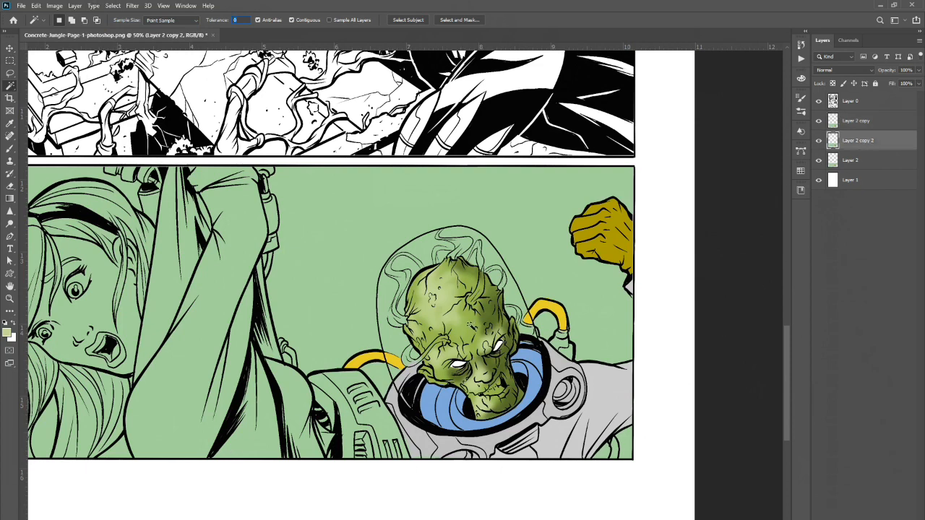
pyautogui.click(471, 328)
pyautogui.click(11, 148)
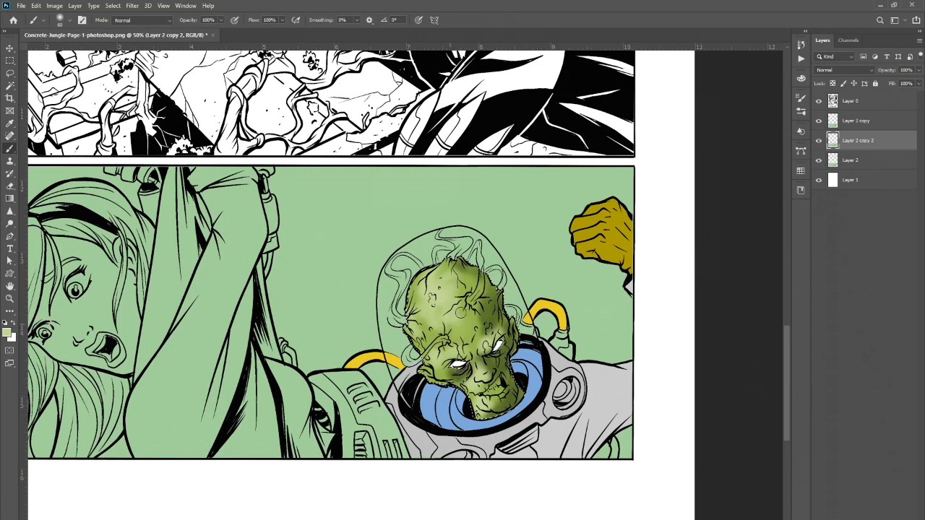
# Toggle Layer 2 copy and Layer 2 copy 2 on and off to compare their shading, leaving Layer 2 copy 2 hidden, and deselect.
pyautogui.click(819, 121)
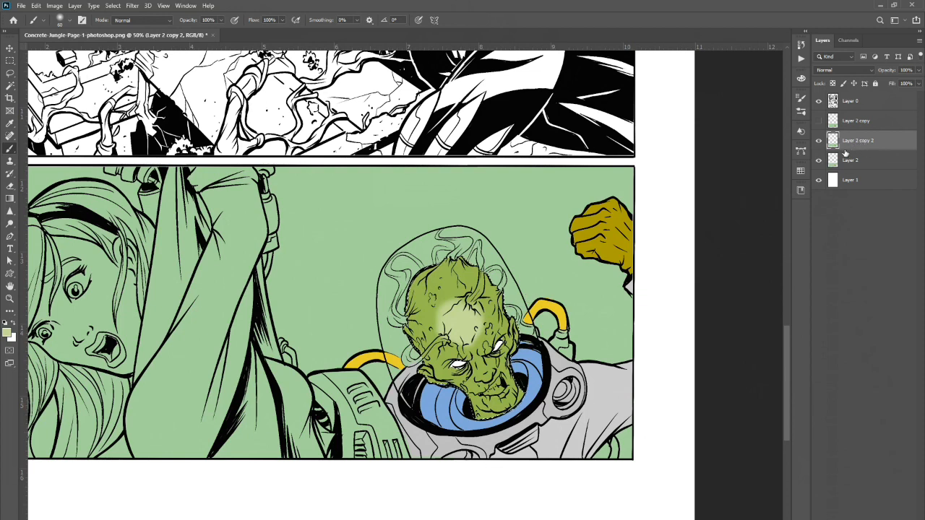
pyautogui.click(819, 122)
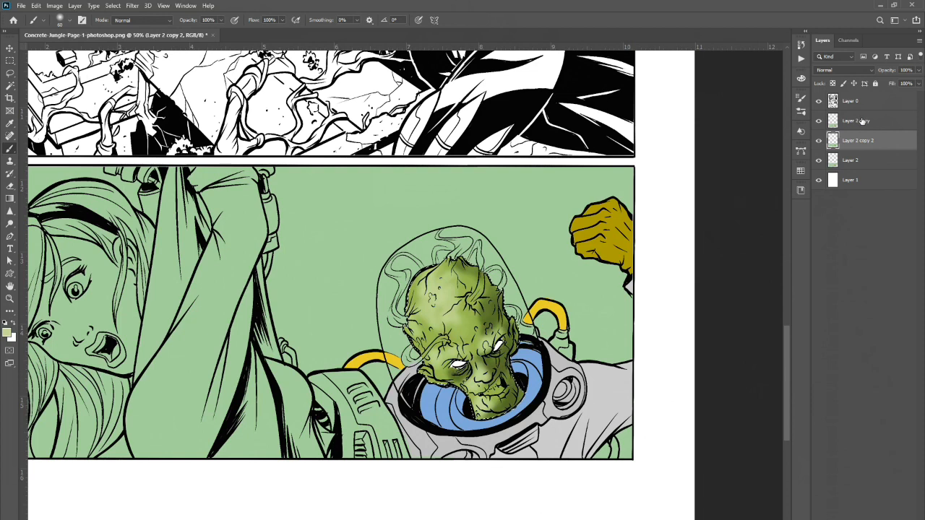
pyautogui.click(820, 122)
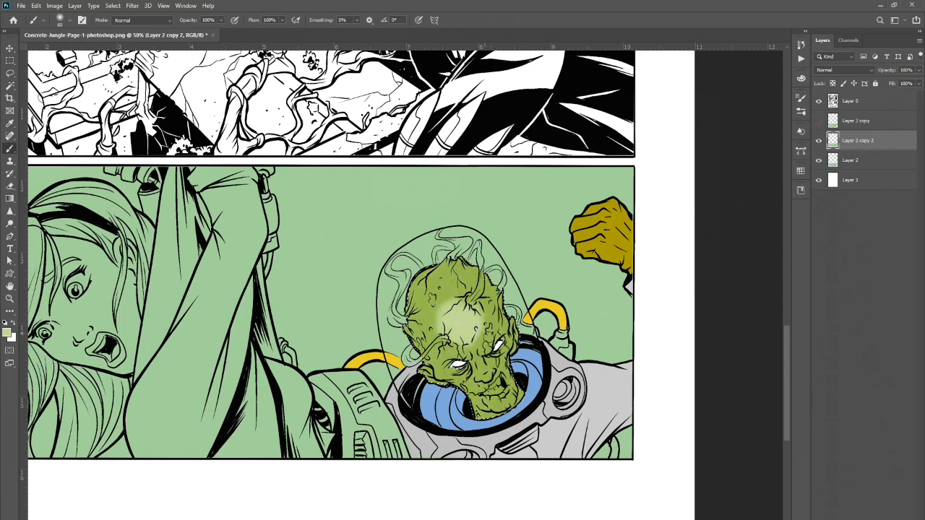
pyautogui.click(819, 141)
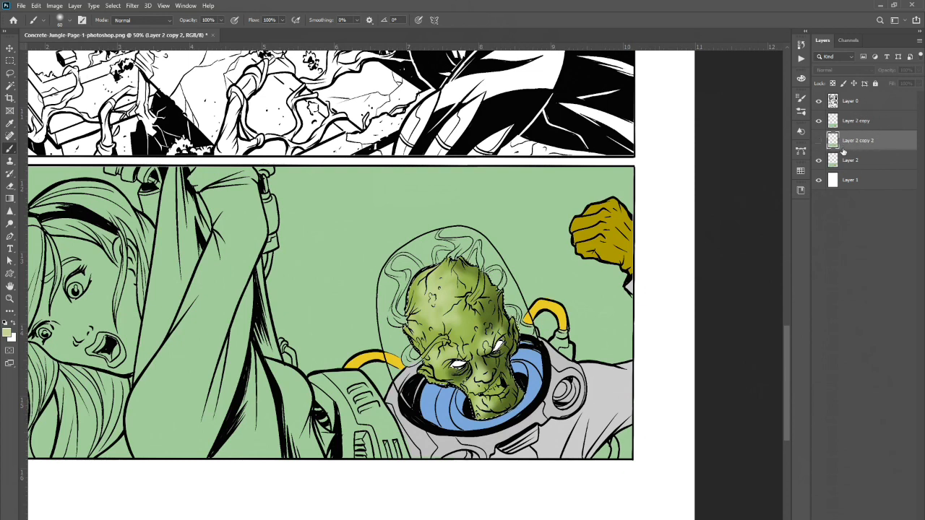
pyautogui.click(116, 7)
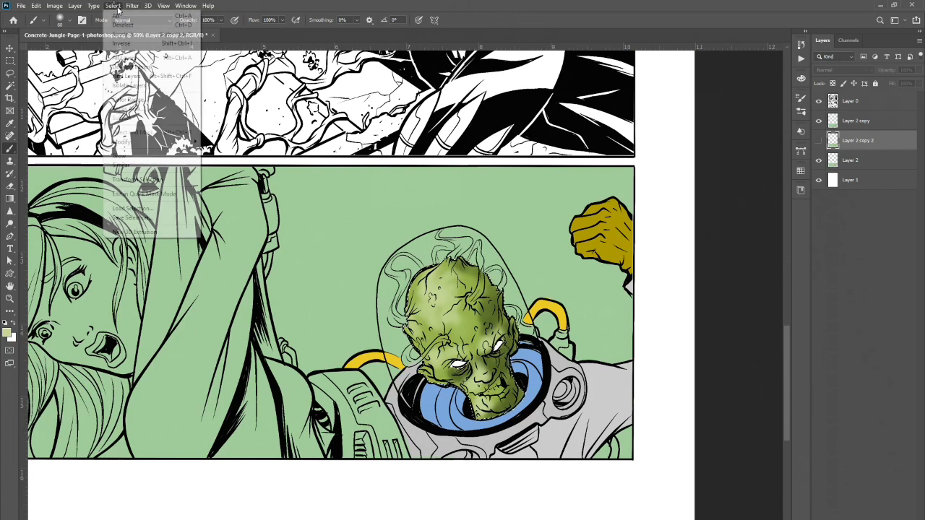
pyautogui.click(129, 26)
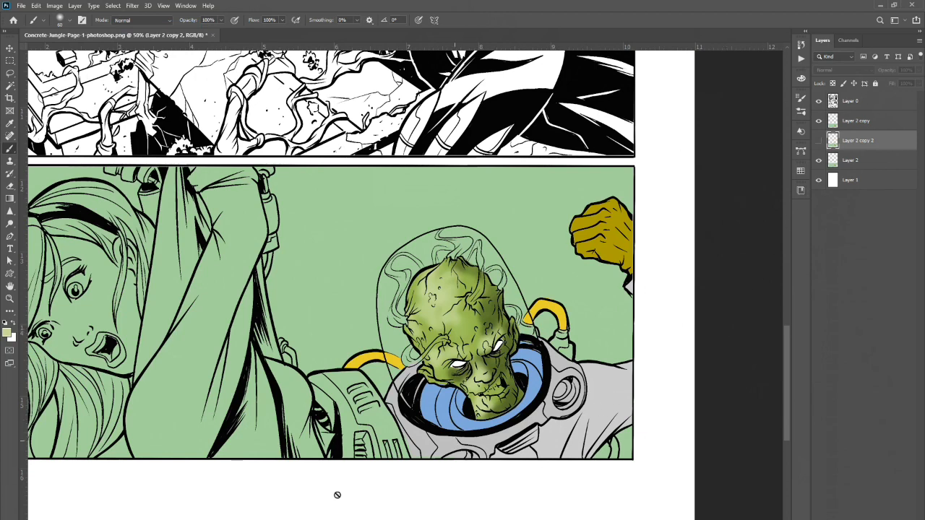
# Duplicate the line-art Layer 0 and lock the copy's transparent pixels.
pyautogui.click(10, 299)
pyautogui.moveTo(447, 311); pyautogui.dragTo(517, 311)
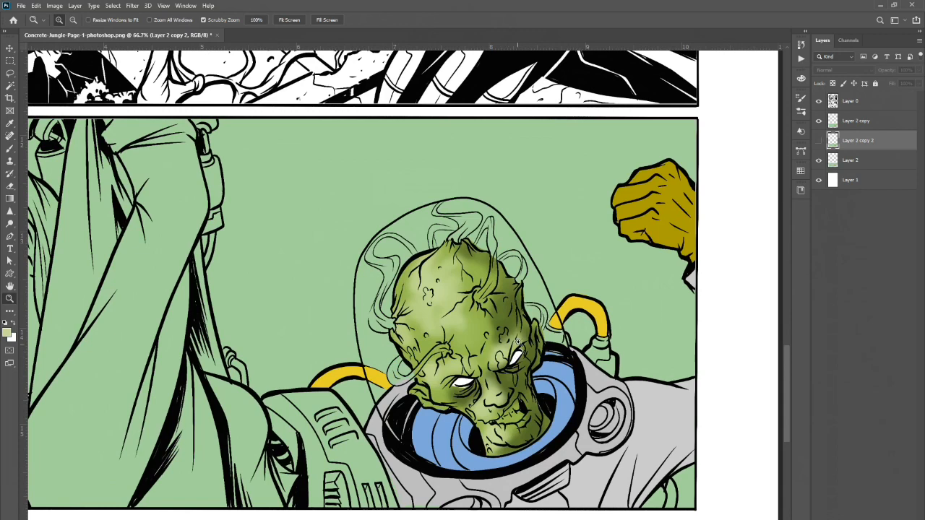
pyautogui.click(519, 341)
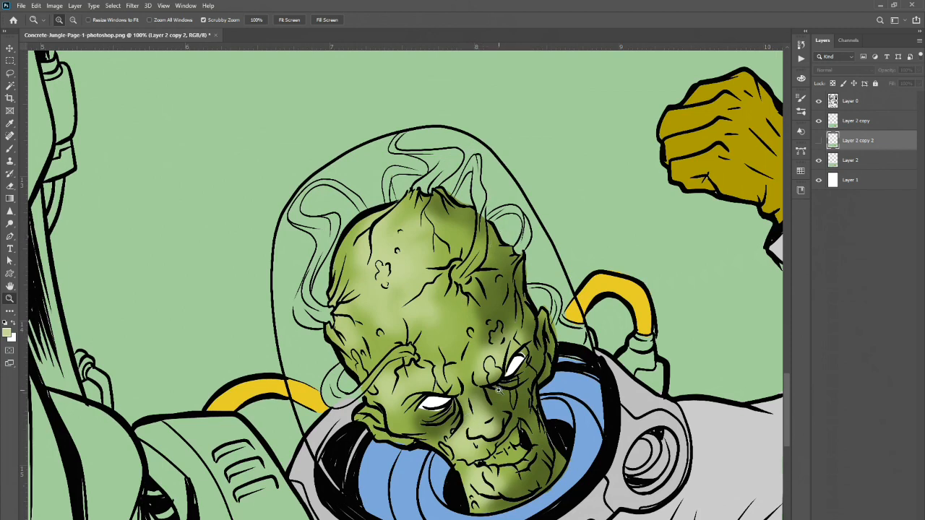
pyautogui.click(819, 140)
pyautogui.click(856, 105)
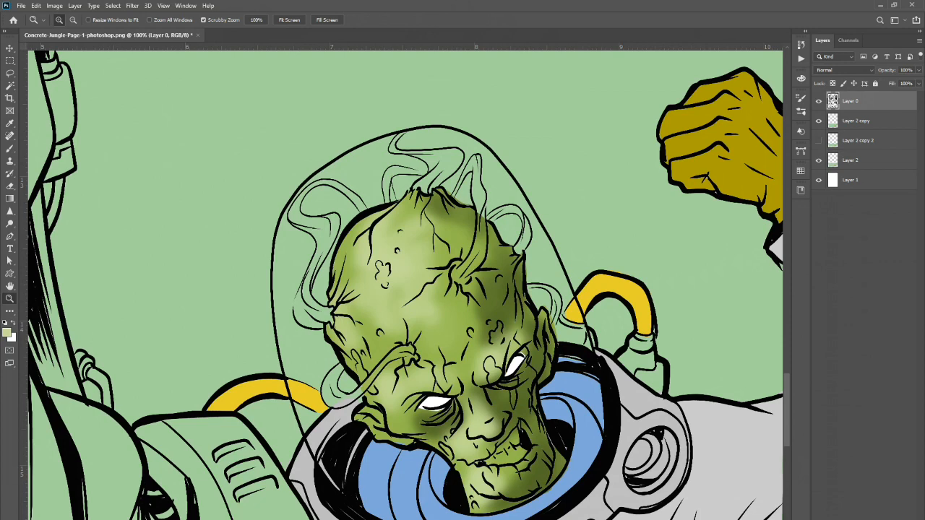
pyautogui.hotkey('ctrl', 'j')
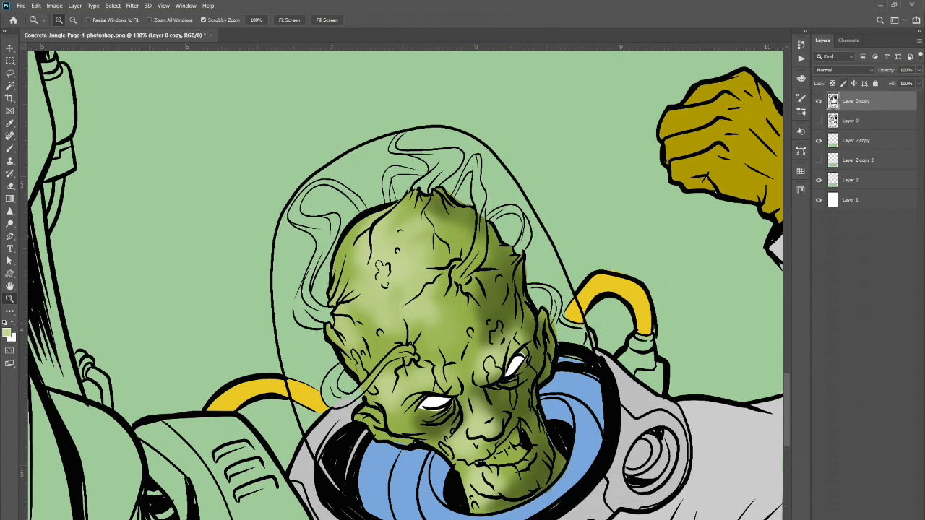
pyautogui.click(832, 84)
# Switch to the Pencil tool, set the foreground colour to blue #3eaccc, and recolour the helmet's smoke lines on the line-art copy.
pyautogui.click(13, 149)
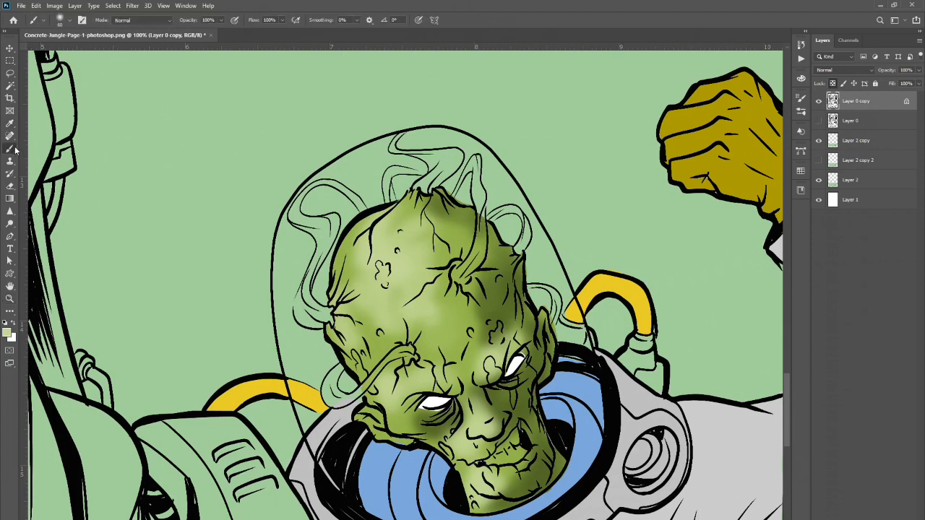
pyautogui.rightClick(13, 149)
pyautogui.click(32, 158)
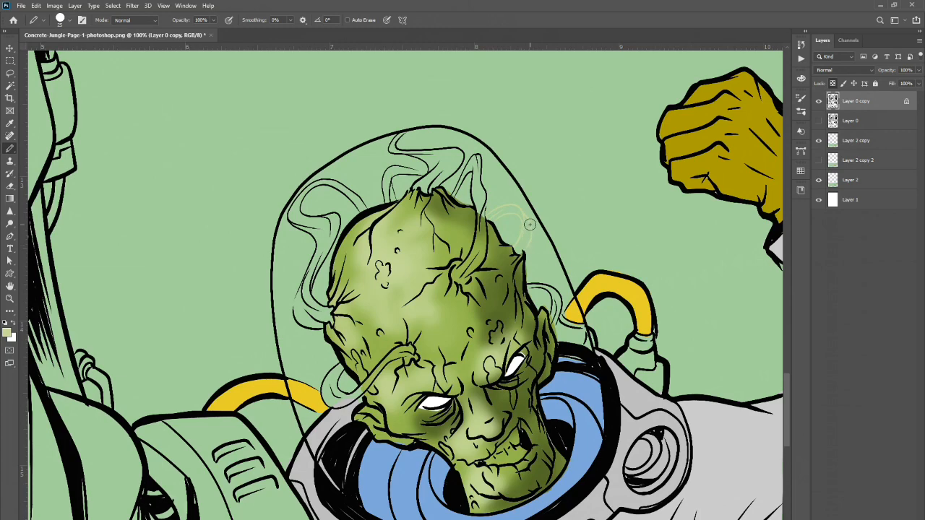
pyautogui.click(8, 333)
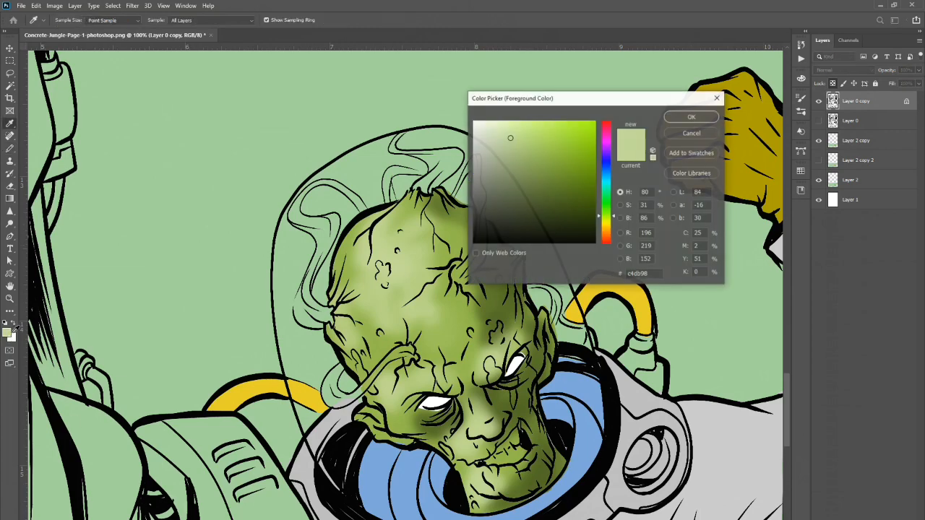
pyautogui.click(566, 179)
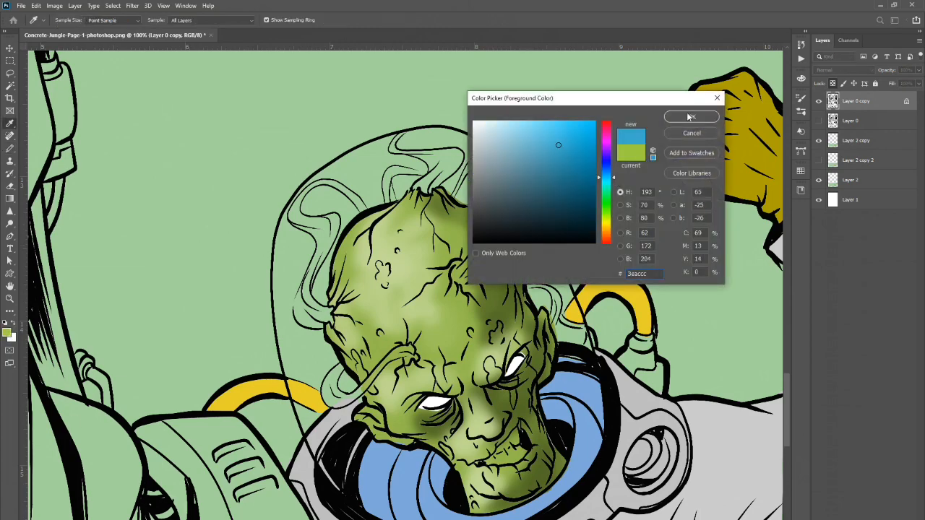
pyautogui.click(690, 117)
pyautogui.moveTo(502, 213)
pyautogui.mouseDown()
pyautogui.moveTo(490, 210)
pyautogui.moveTo(518, 214)
pyautogui.moveTo(519, 247)
pyautogui.moveTo(532, 246)
pyautogui.moveTo(527, 217)
pyautogui.mouseUp()
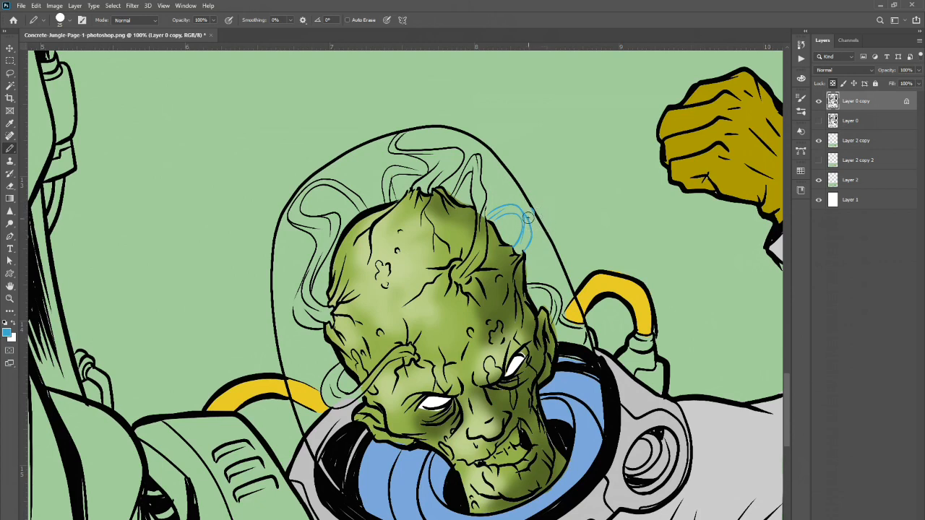
# Sample the blue with the Eyedropper and continue pencilling over more smoke lines around the alien's head.
pyautogui.click(5, 323)
pyautogui.click(10, 124)
pyautogui.click(531, 243)
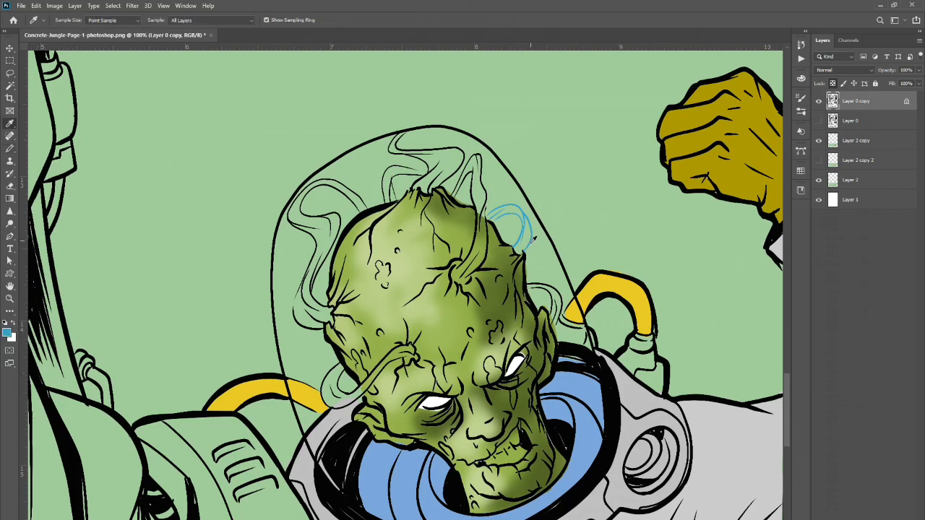
pyautogui.click(12, 149)
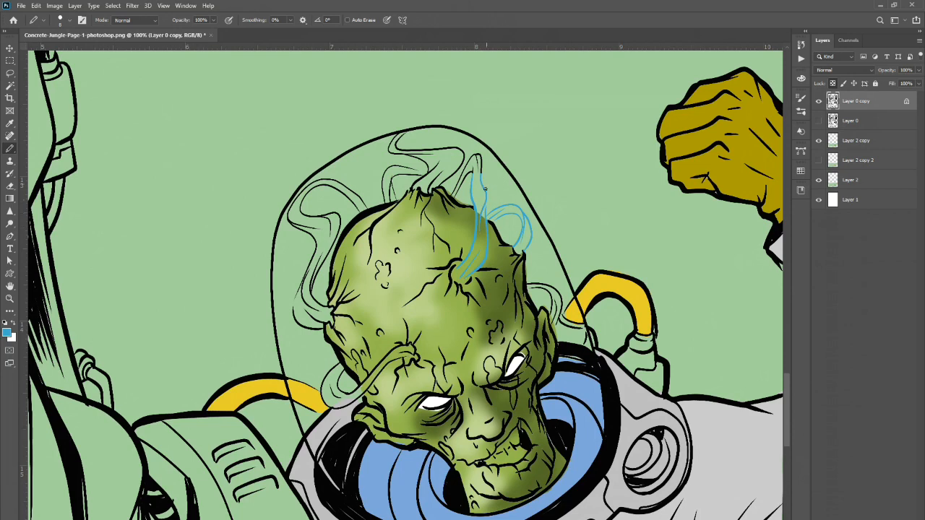
pyautogui.moveTo(484, 189)
pyautogui.mouseDown()
pyautogui.moveTo(478, 152)
pyautogui.moveTo(480, 167)
pyautogui.moveTo(473, 153)
pyautogui.moveTo(454, 193)
pyautogui.mouseUp()
pyautogui.moveTo(528, 284)
pyautogui.mouseDown()
pyautogui.moveTo(561, 298)
pyautogui.moveTo(555, 322)
pyautogui.mouseUp()
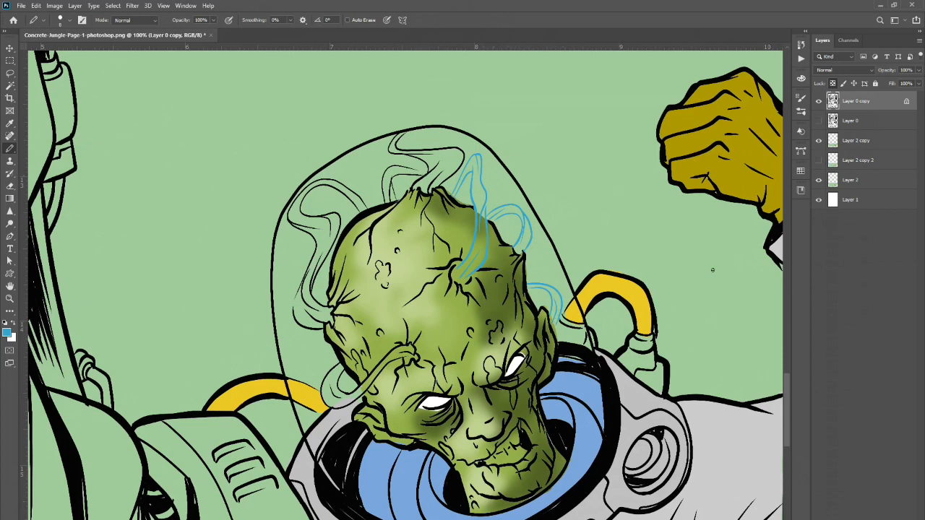
# Unlock the copy layer's transparent pixels, try a blue pencil stroke above the helmet, and undo that stroke.
pyautogui.click(834, 83)
pyautogui.moveTo(446, 176); pyautogui.dragTo(456, 132)
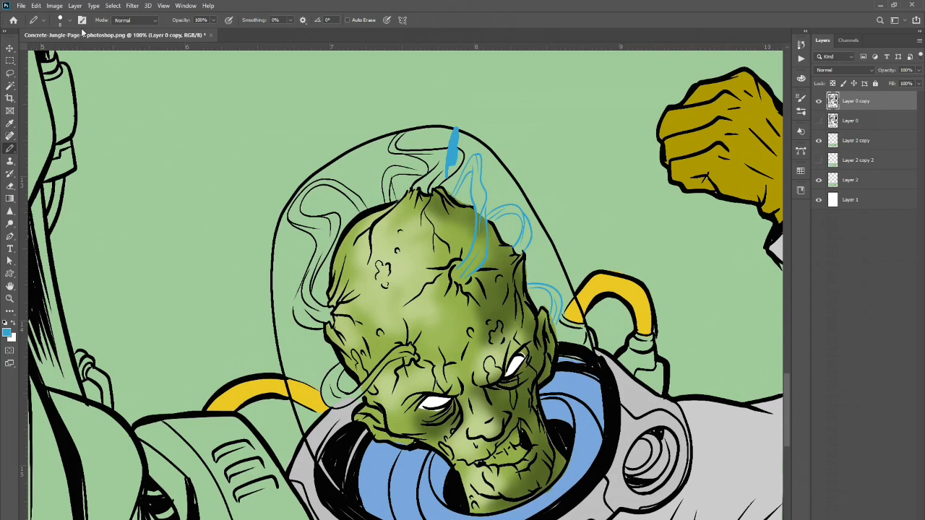
pyautogui.hotkey('ctrl', 'z')
# Zoom out to view the whole panel with the recoloured smoke lines.
pyautogui.press('z')
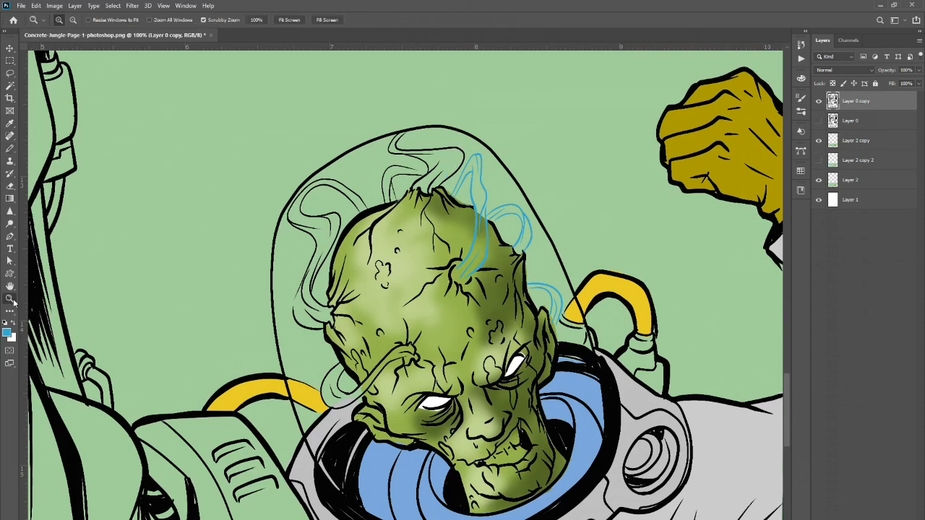
pyautogui.keyDown('alt'); pyautogui.click(586, 353); pyautogui.keyUp('alt')
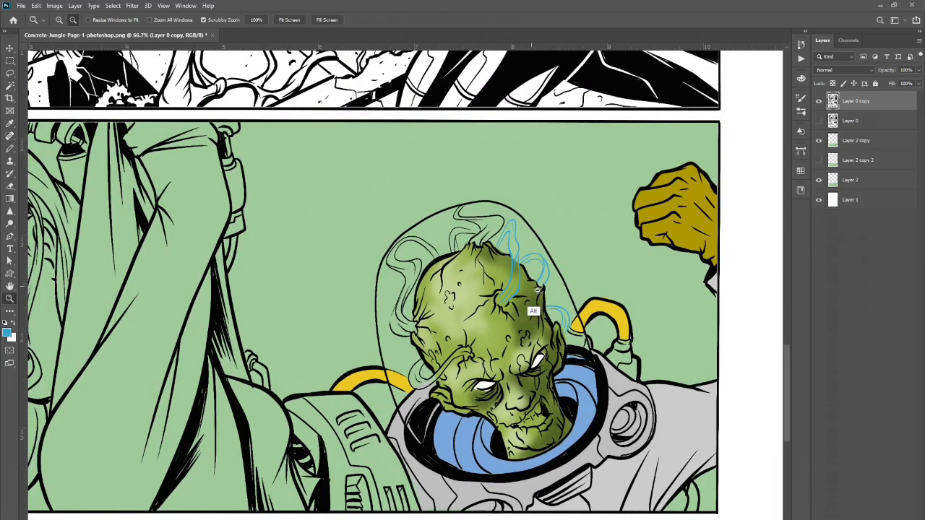
pyautogui.keyDown('alt'); pyautogui.click(521, 338); pyautogui.keyUp('alt')
pyautogui.moveTo(785, 360)
pyautogui.mouseDown()
pyautogui.moveTo(785, 375)
pyautogui.moveTo(783, 357)
pyautogui.mouseUp()
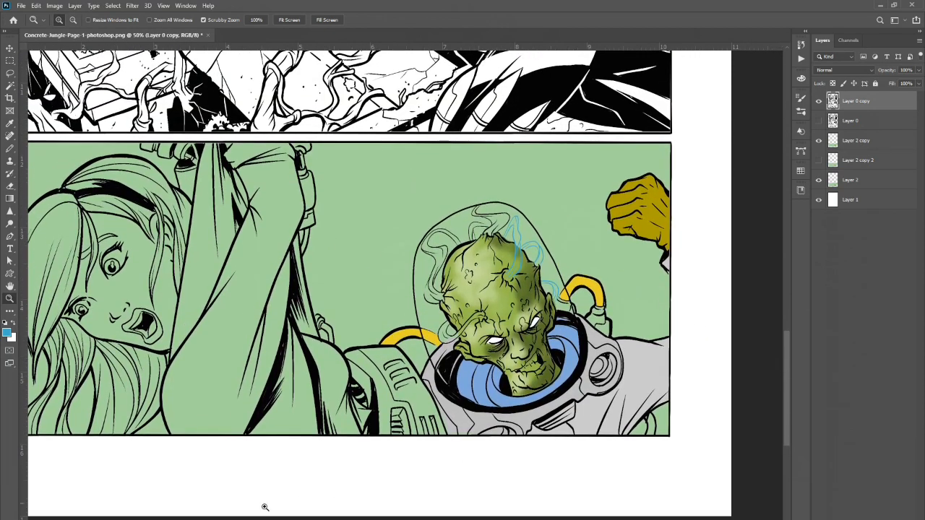